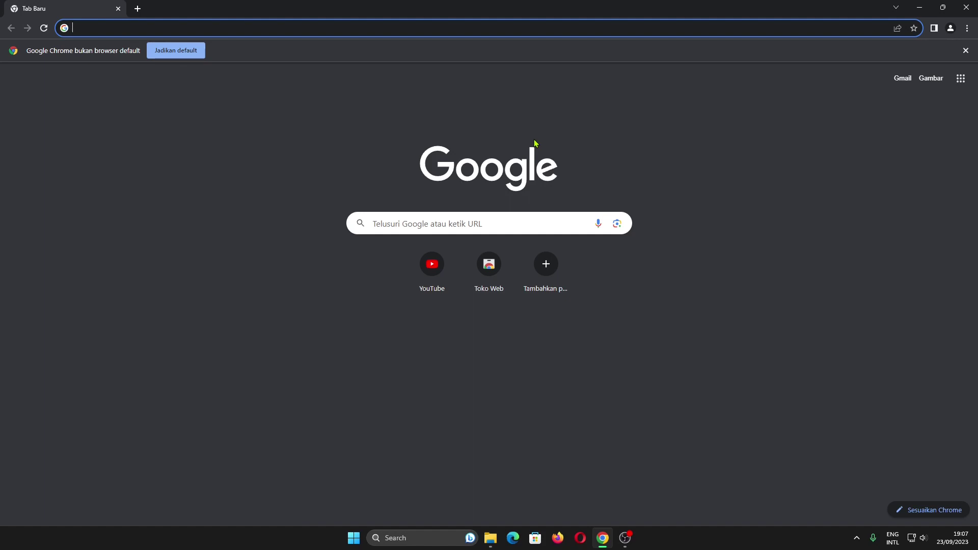
# Search Google for 'godot' to reach the godotengine.org homepage
pyautogui.click(502, 217)
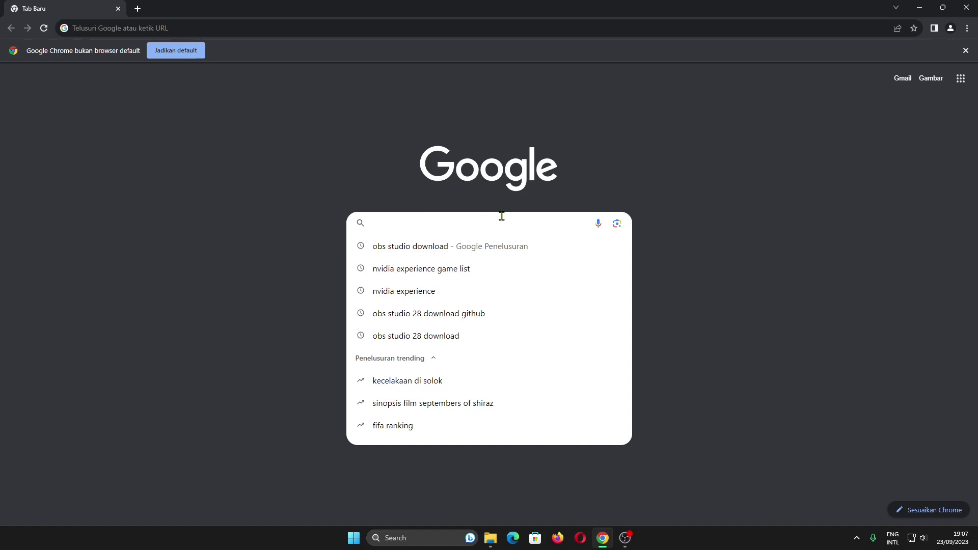
pyautogui.write('godot')
pyautogui.press('Return')
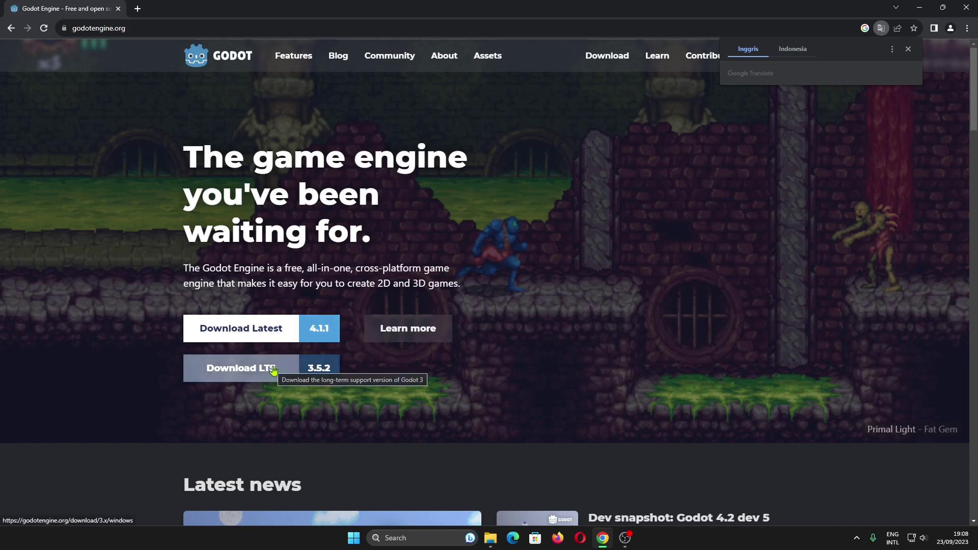
# Download the standard Godot 4.1.1 build and check its download progress
pyautogui.click(282, 339)
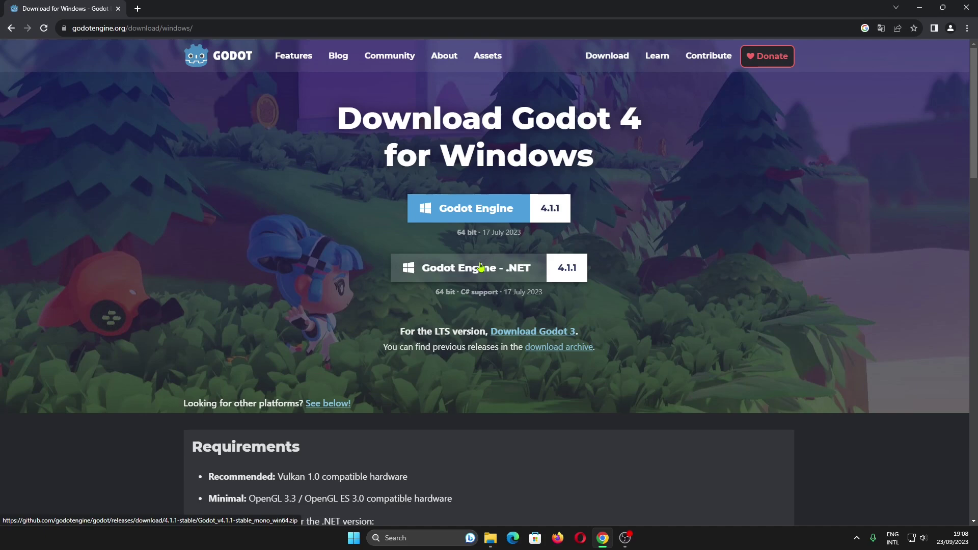
pyautogui.click(492, 216)
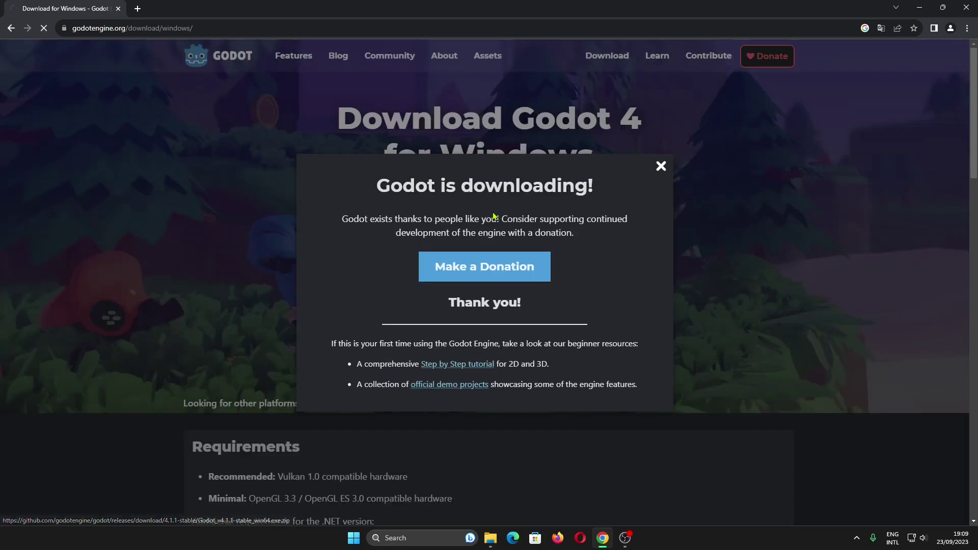
pyautogui.click(662, 168)
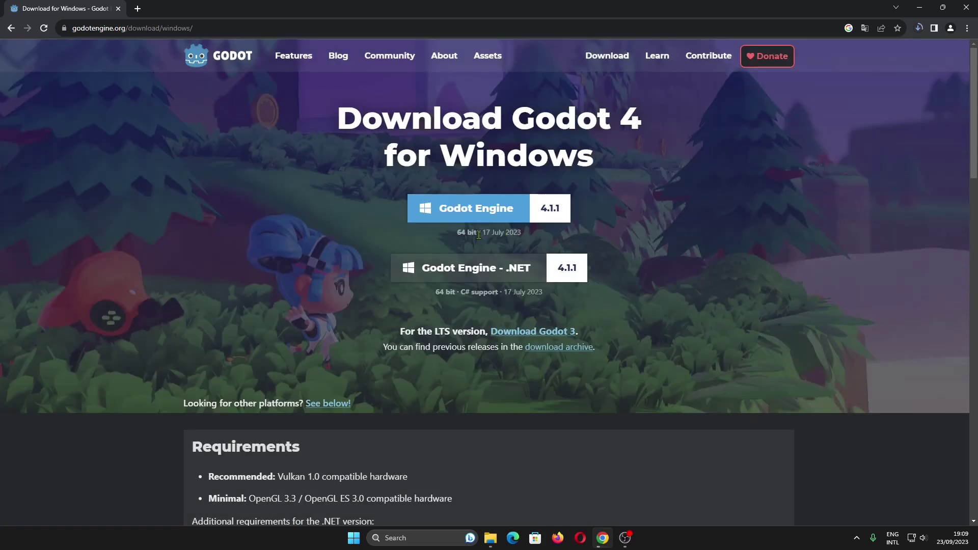
pyautogui.click(918, 29)
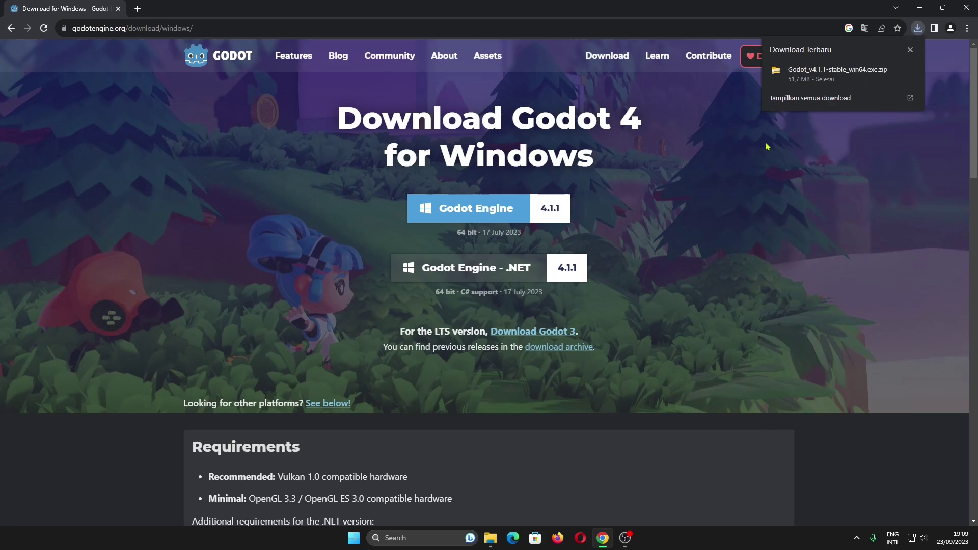
# Also start downloading the Godot 4.1.1 .NET build
pyautogui.click(532, 275)
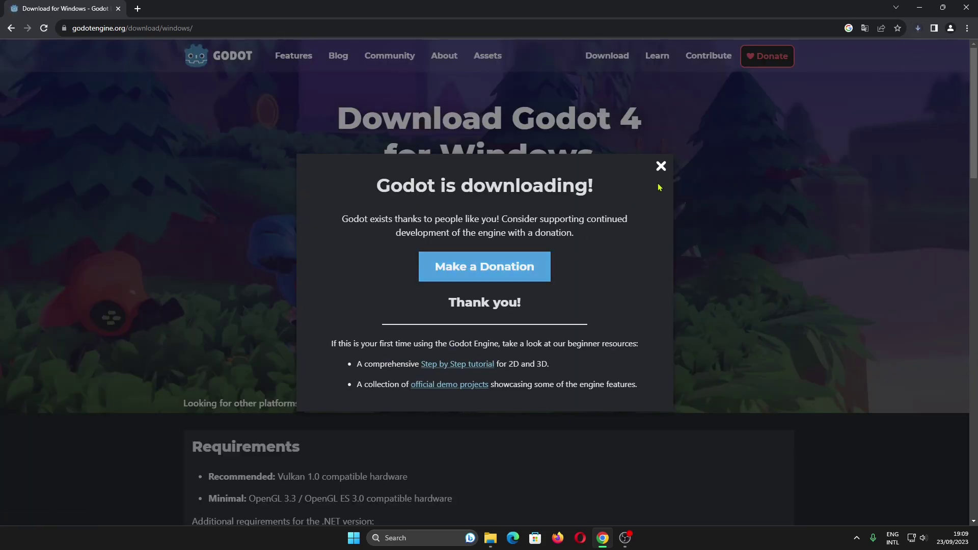
pyautogui.click(660, 167)
pyautogui.click(919, 29)
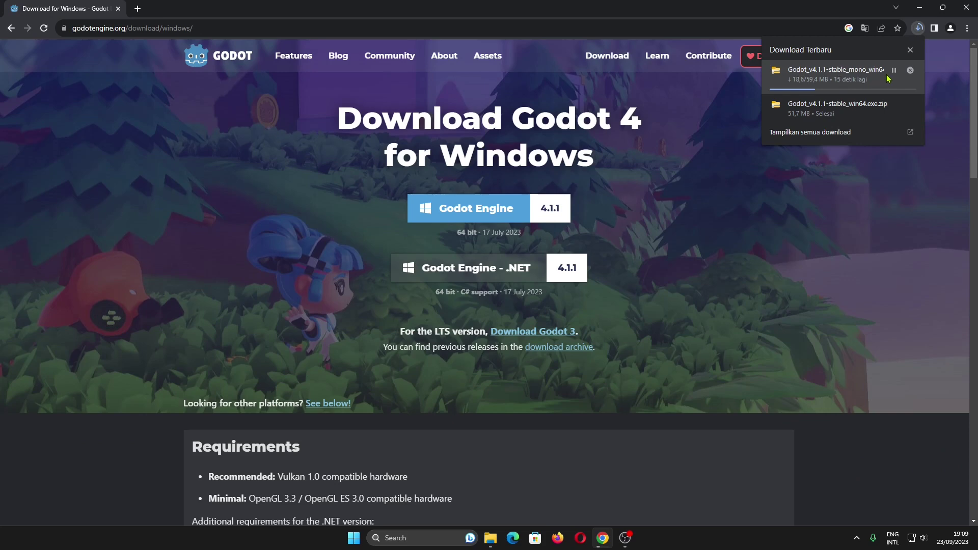
pyautogui.click(704, 266)
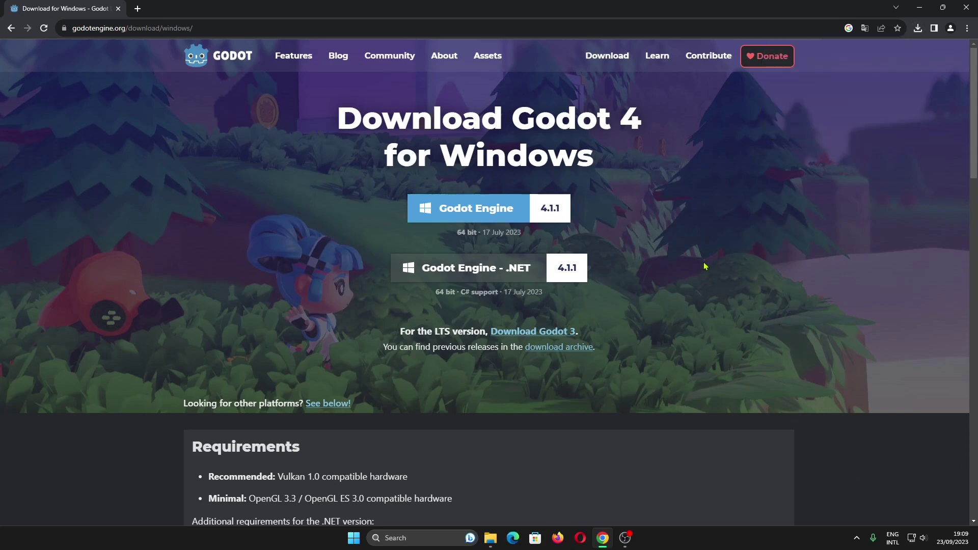
# Scroll down the download page to view the All downloads section
pyautogui.scroll(-5, 704, 266)
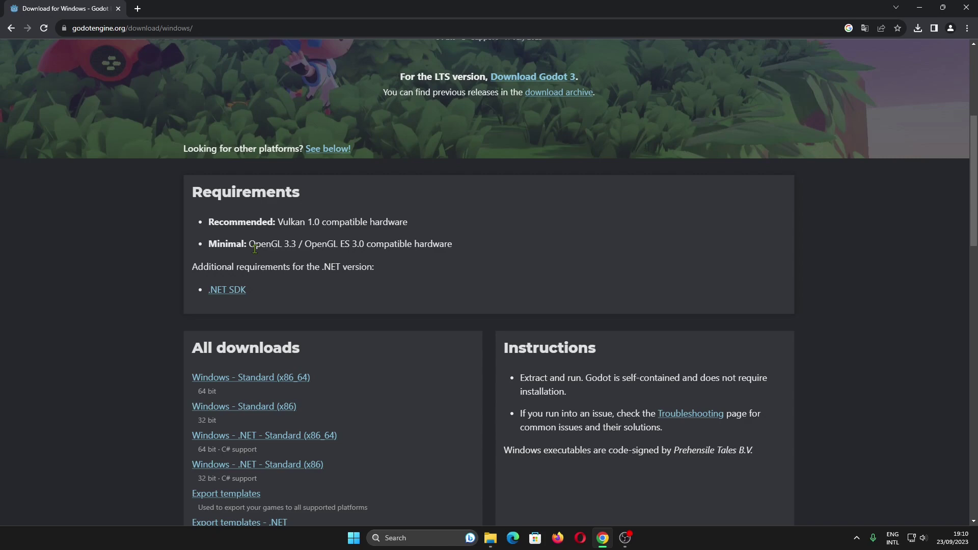
pyautogui.scroll(-1, 254, 249)
pyautogui.scroll(-1, 255, 249)
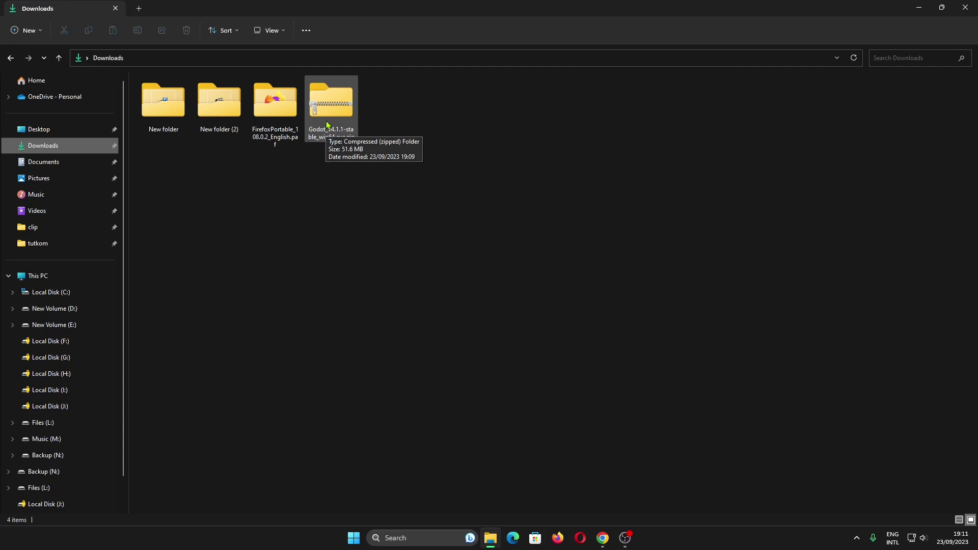
# Extract the Godot 4.1.1 zip and launch Godot_v4.1.1-stable_win64.exe
pyautogui.click(326, 107)
pyautogui.rightClick(326, 106)
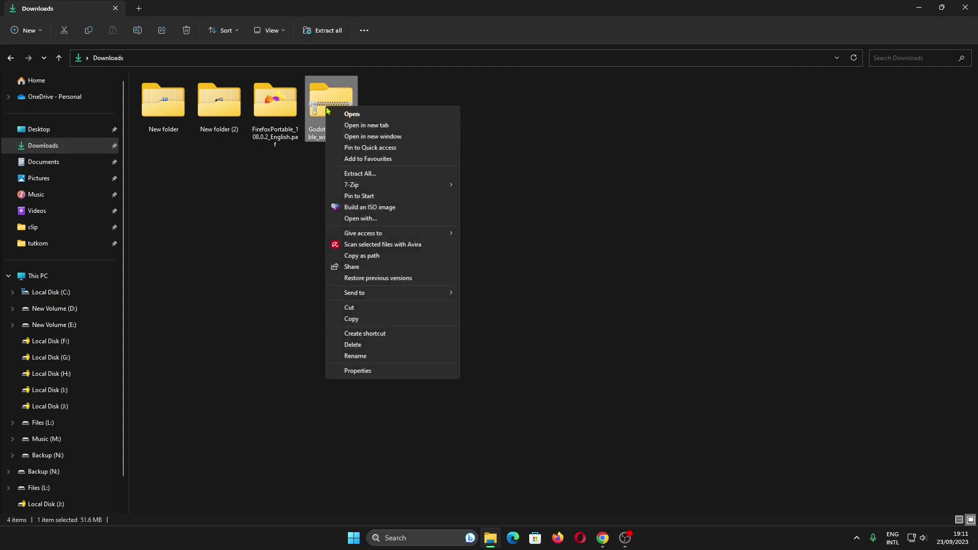
pyautogui.click(380, 174)
pyautogui.click(566, 367)
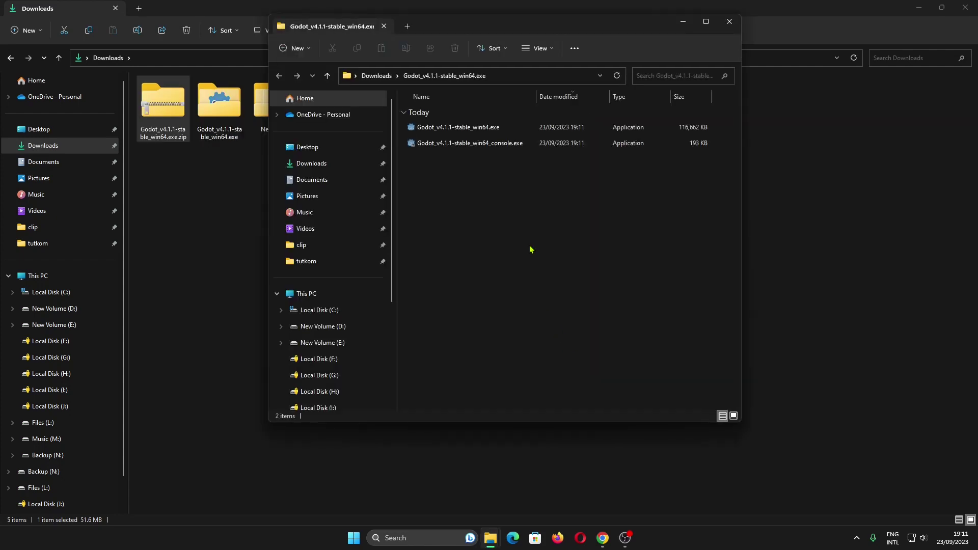
pyautogui.doubleClick(488, 134)
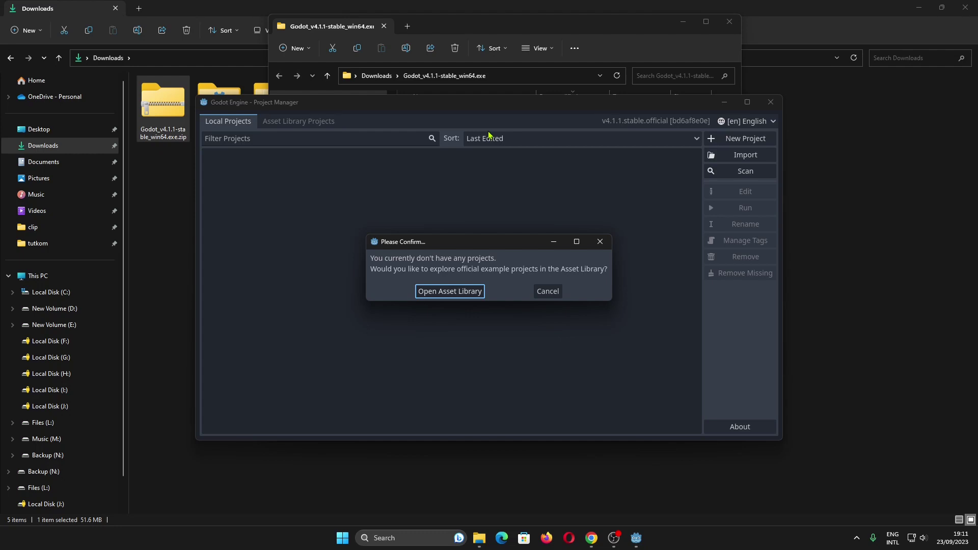
# Skip the example prompt, maximize, filter Asset Library projects to Demos, and open Classic 2D Shooter
pyautogui.click(547, 291)
pyautogui.click(747, 102)
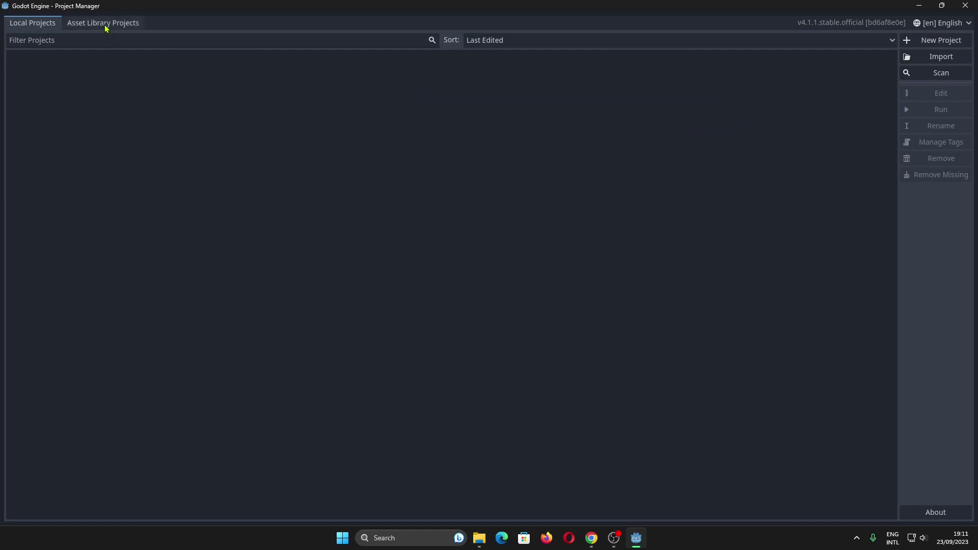
pyautogui.click(106, 28)
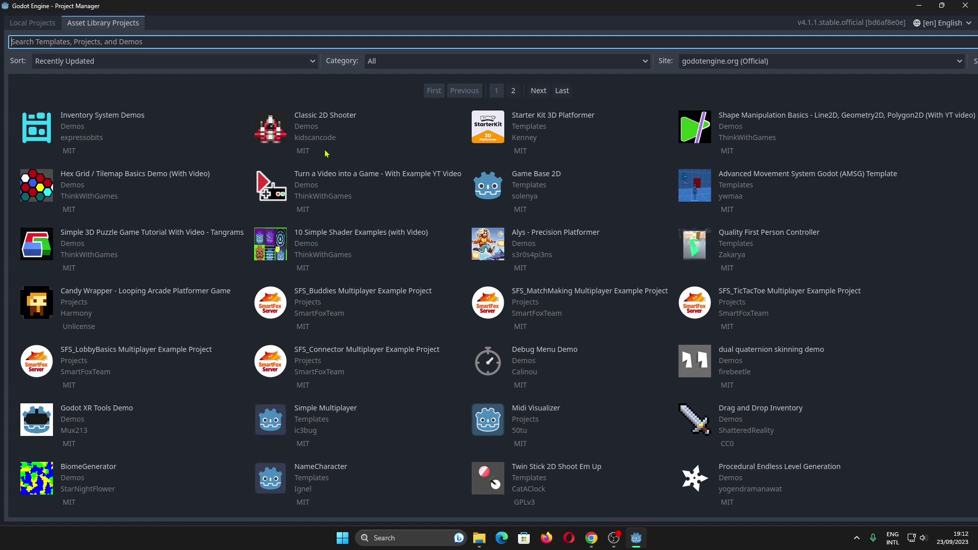
pyautogui.click(393, 62)
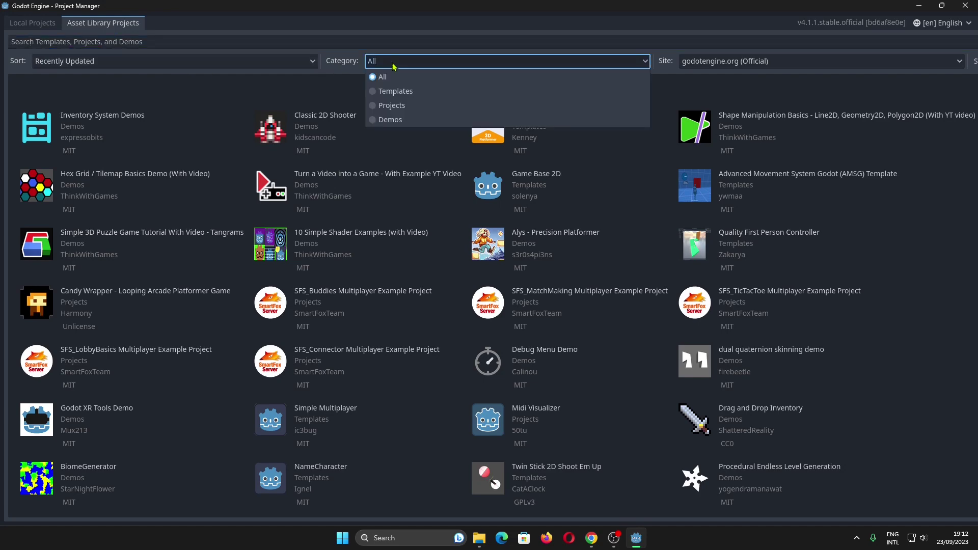
pyautogui.click(400, 121)
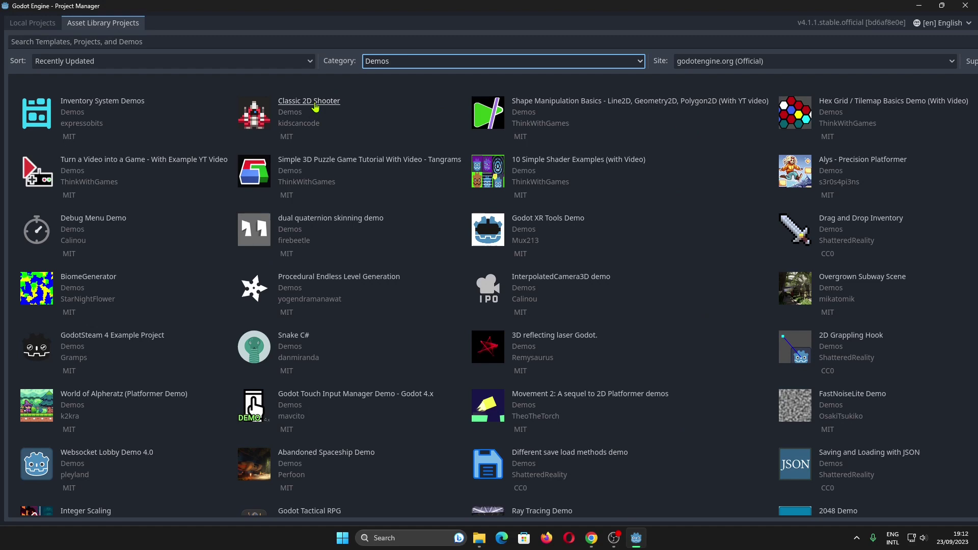
pyautogui.click(316, 104)
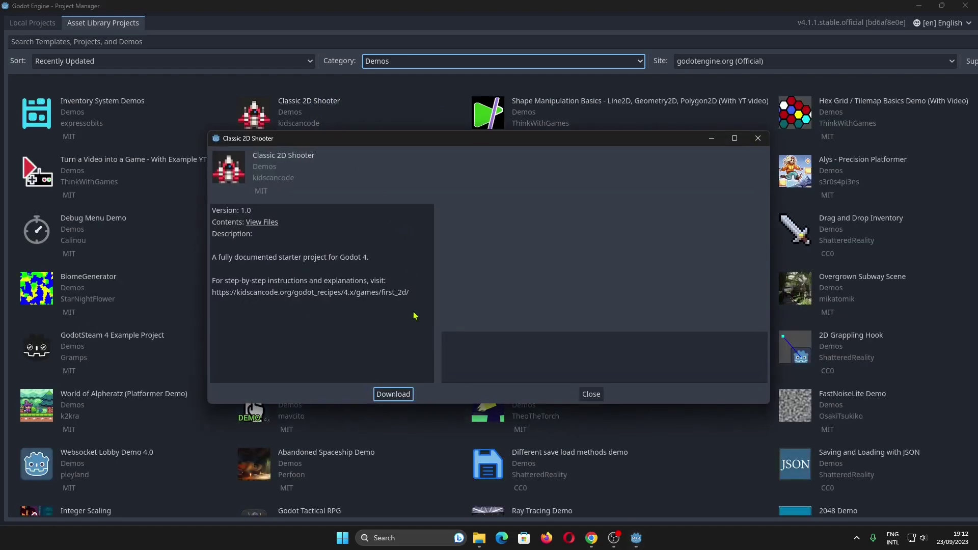
# Download Classic 2D Shooter and browse the install location to the Downloads folder
pyautogui.click(402, 397)
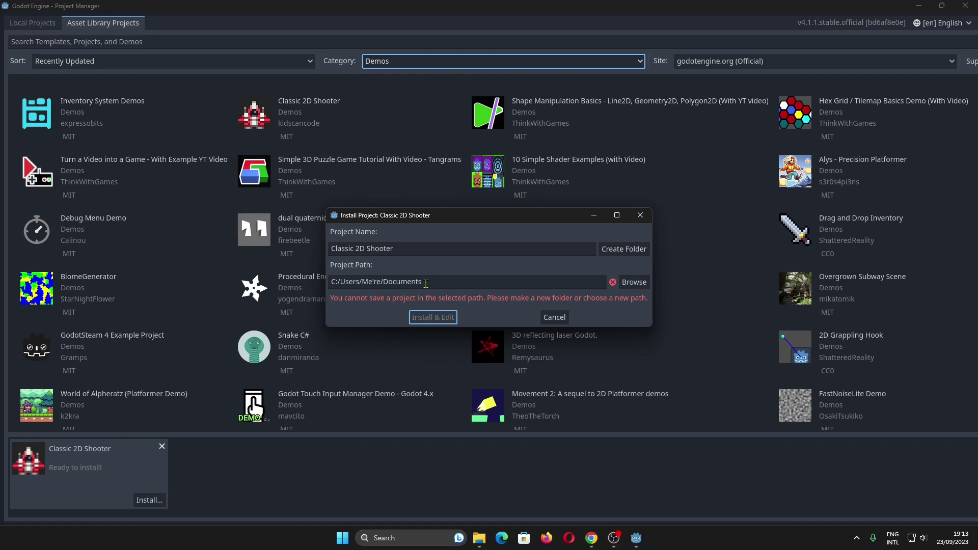
pyautogui.click(635, 283)
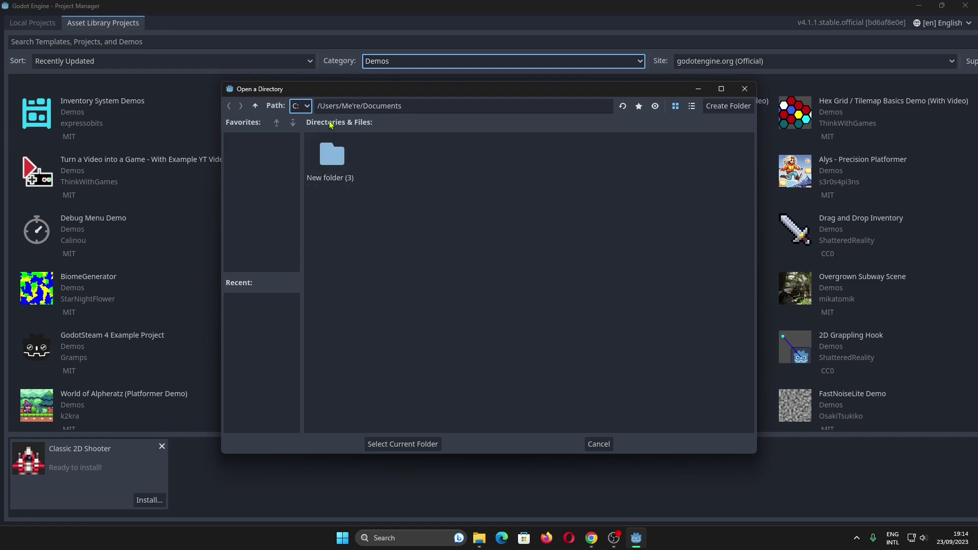
pyautogui.click(302, 107)
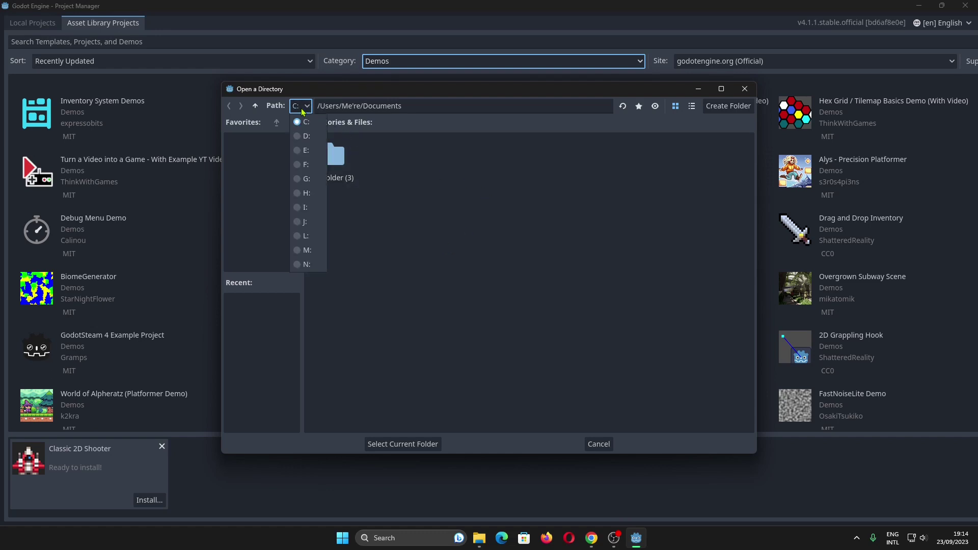
pyautogui.click(256, 107)
pyautogui.click(255, 107)
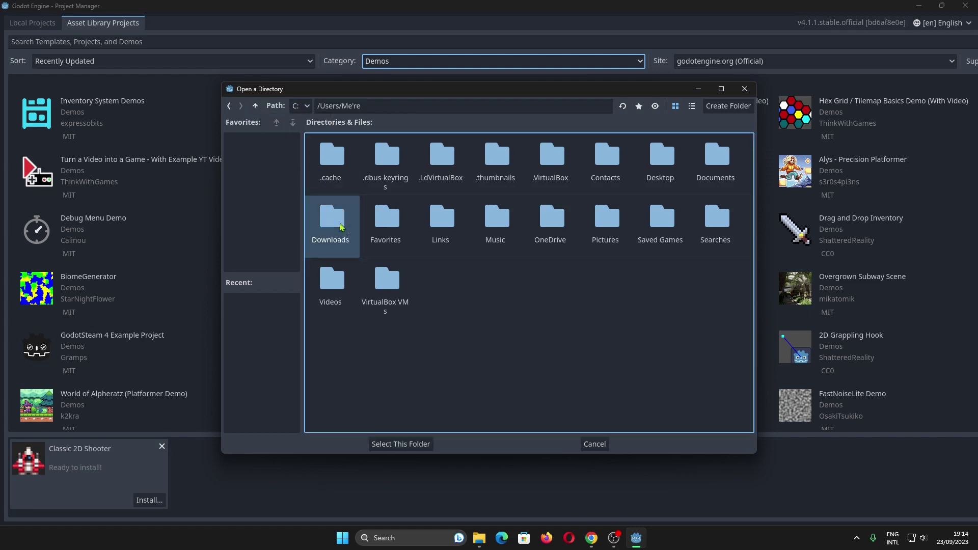
pyautogui.doubleClick(341, 227)
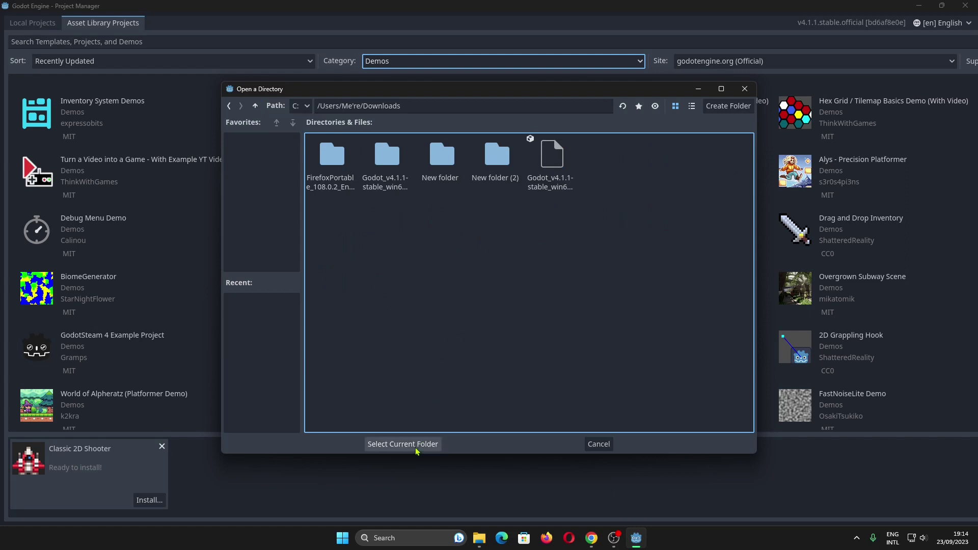
# Create a 'Godot game project' folder in Downloads and use it as the project path
pyautogui.rightClick(493, 272)
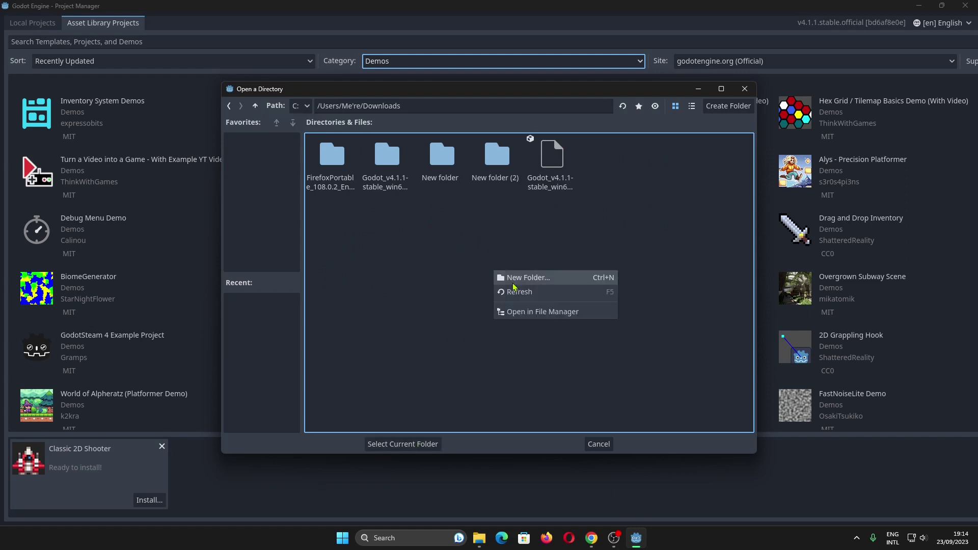
pyautogui.click(512, 284)
pyautogui.write('odot')
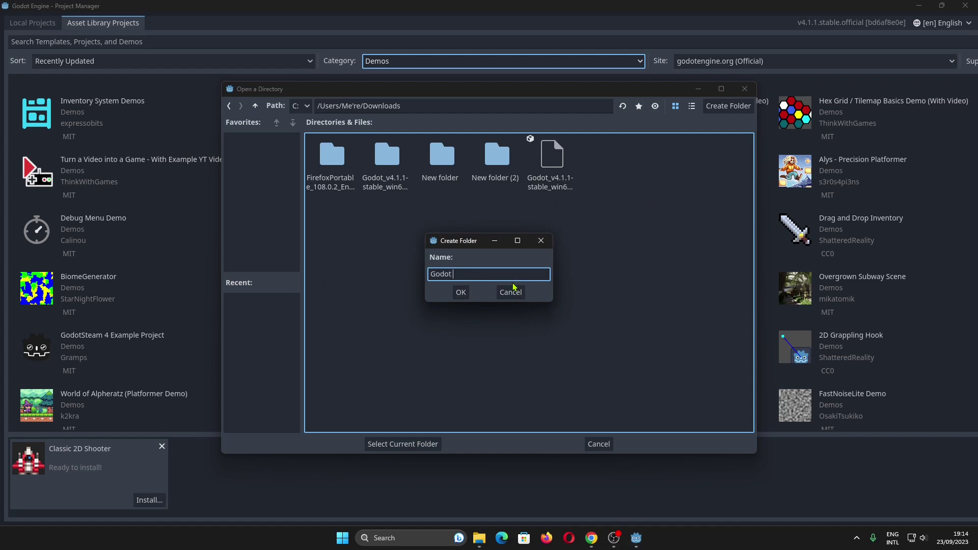
pyautogui.write(' game project')
pyautogui.click(461, 293)
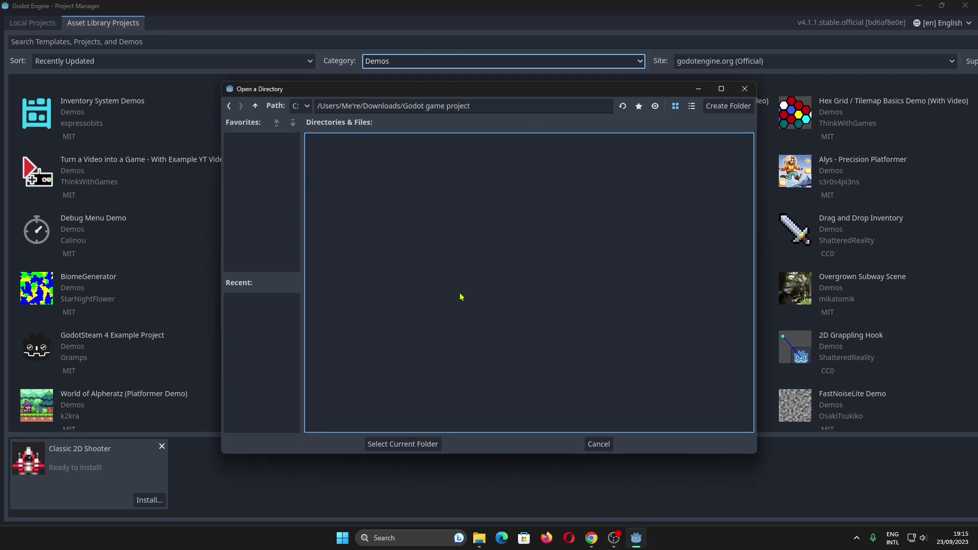
pyautogui.click(419, 446)
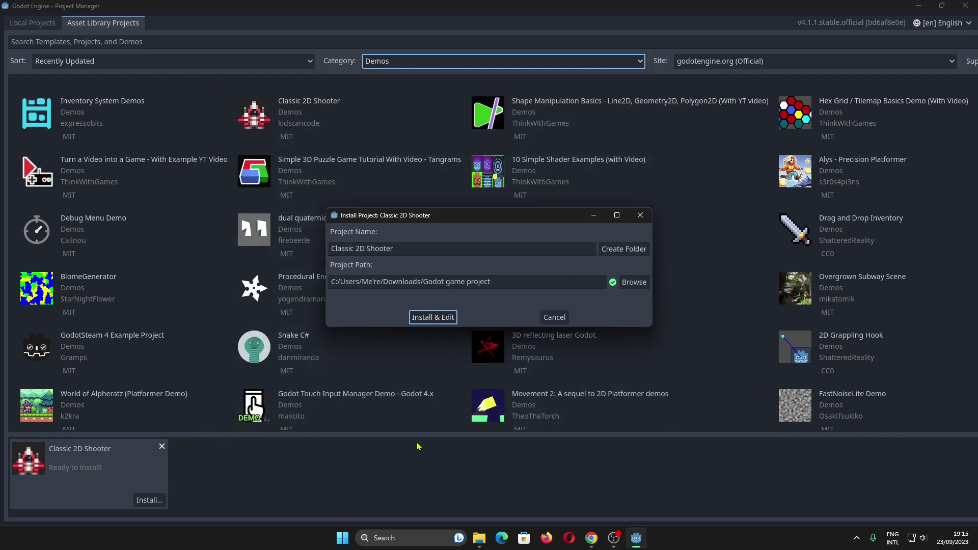
# Install and edit Classic 2D Shooter, zooming around its main.tscn scene
pyautogui.click(432, 317)
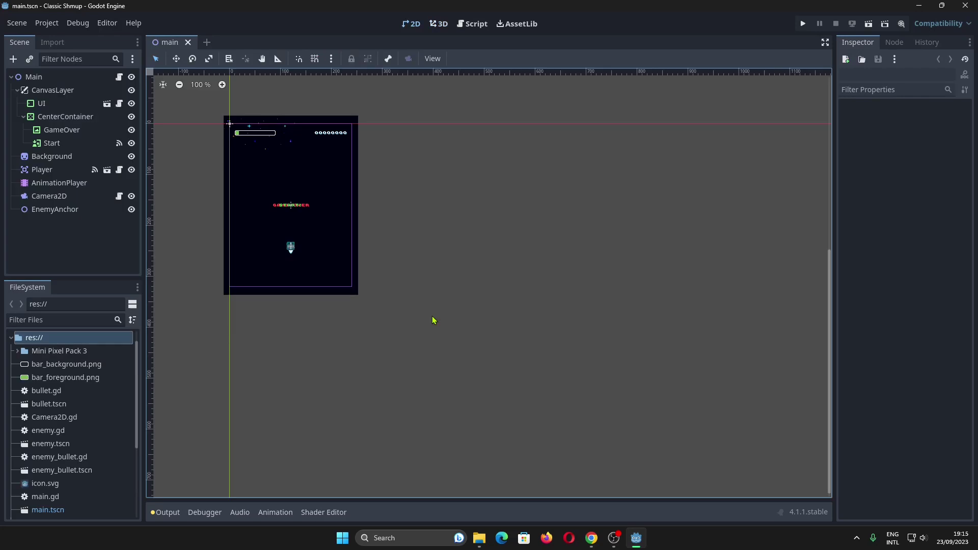
pyautogui.scroll(2, 279, 215)
pyautogui.scroll(2, 280, 215)
pyautogui.scroll(2, 279, 214)
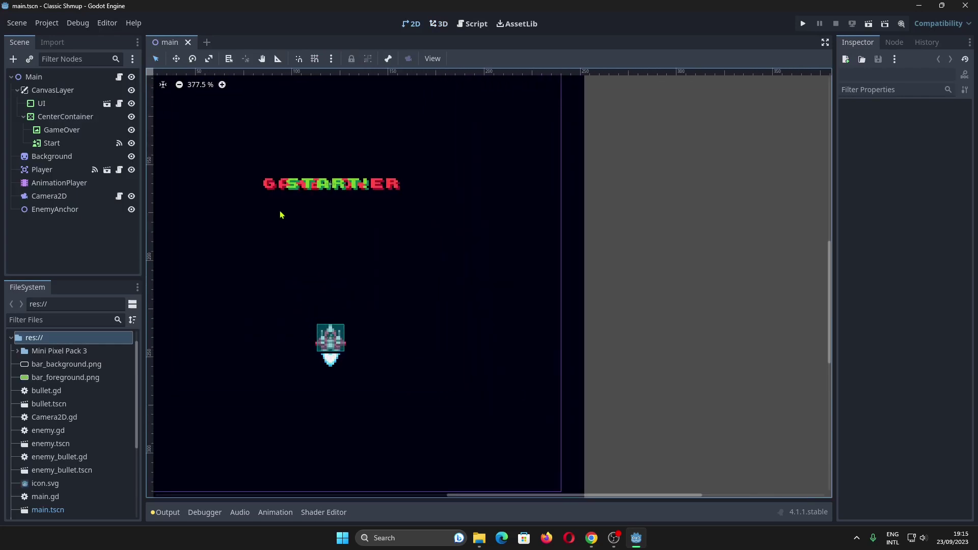
pyautogui.scroll(-2, 363, 146)
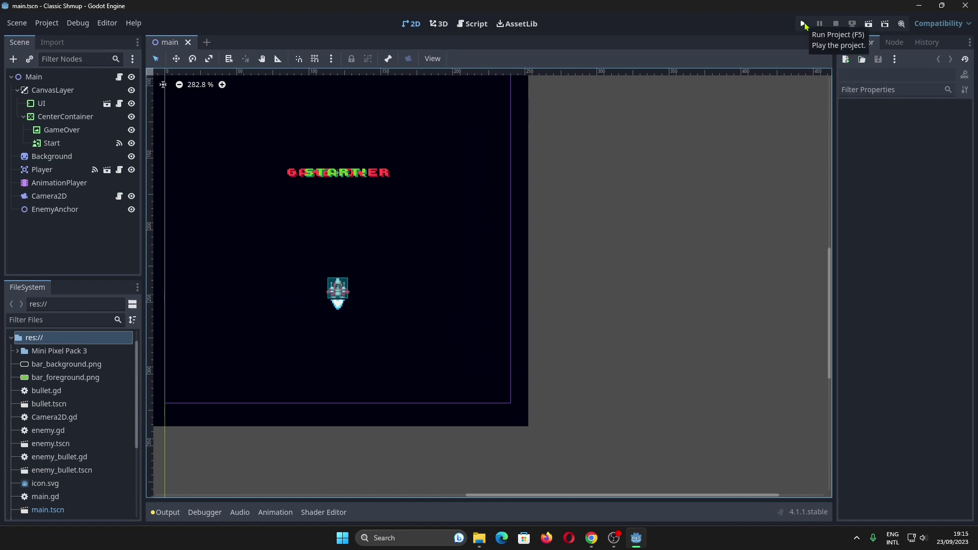
# Run the Classic Shmup game and play a round, steering with arrows and firing with space
pyautogui.click(803, 24)
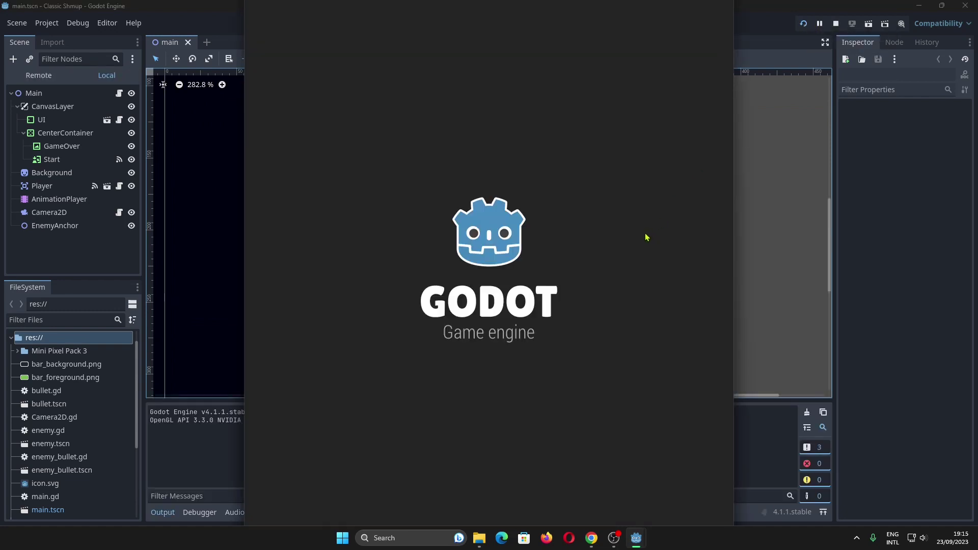
pyautogui.press('Right')
pyautogui.press('Left')
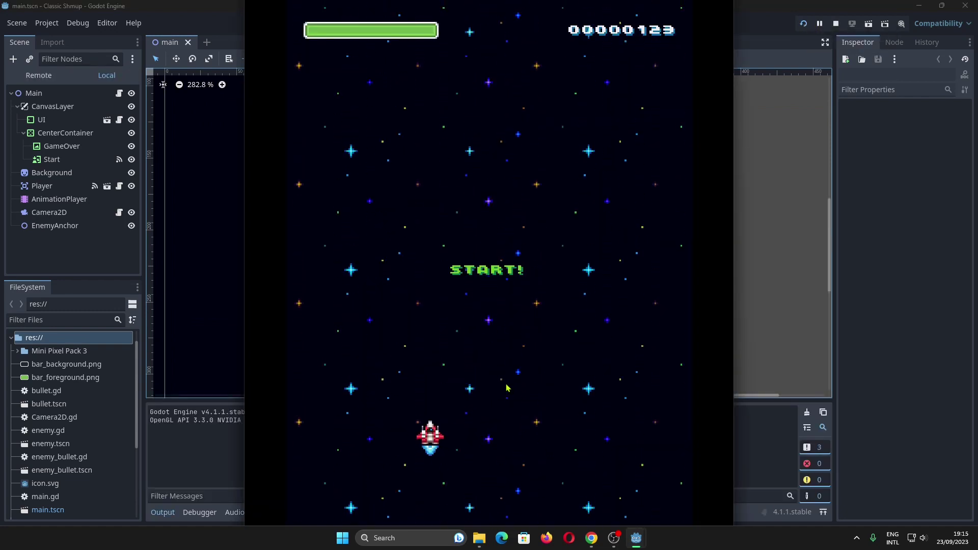
pyautogui.press('space')
pyautogui.press('Left')
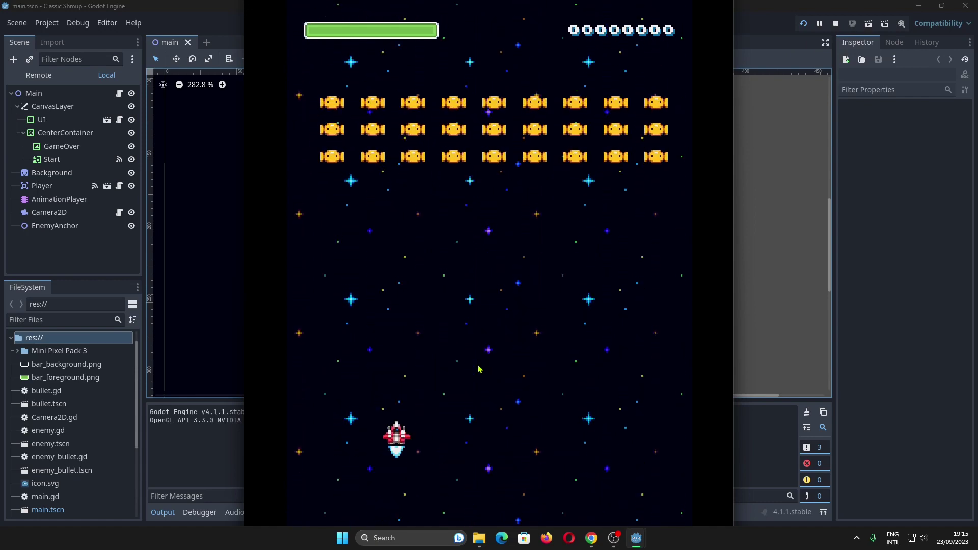
pyautogui.press('Right')
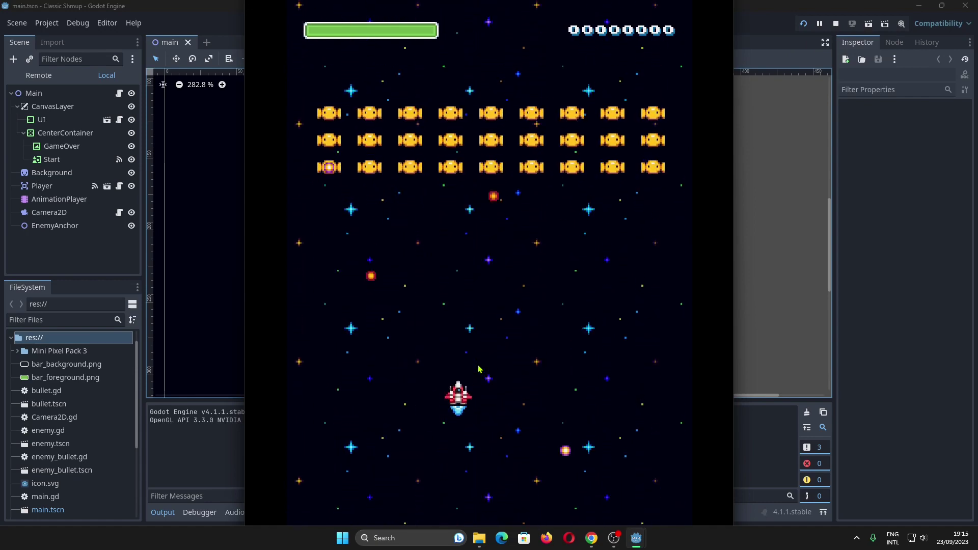
pyautogui.press('Right')
pyautogui.press('space')
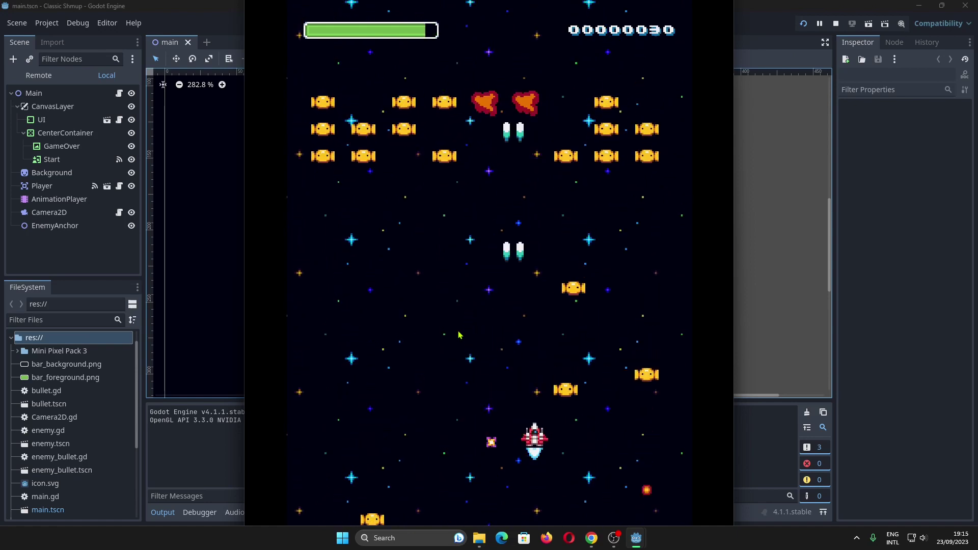
pyautogui.press('Left')
pyautogui.press('Left')
pyautogui.press('Right')
pyautogui.press('Left')
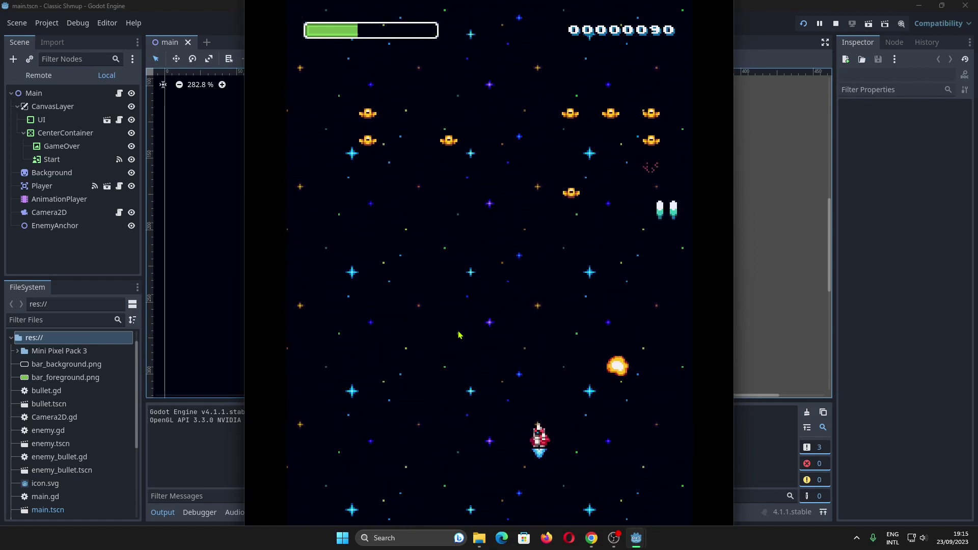
pyautogui.press('Right')
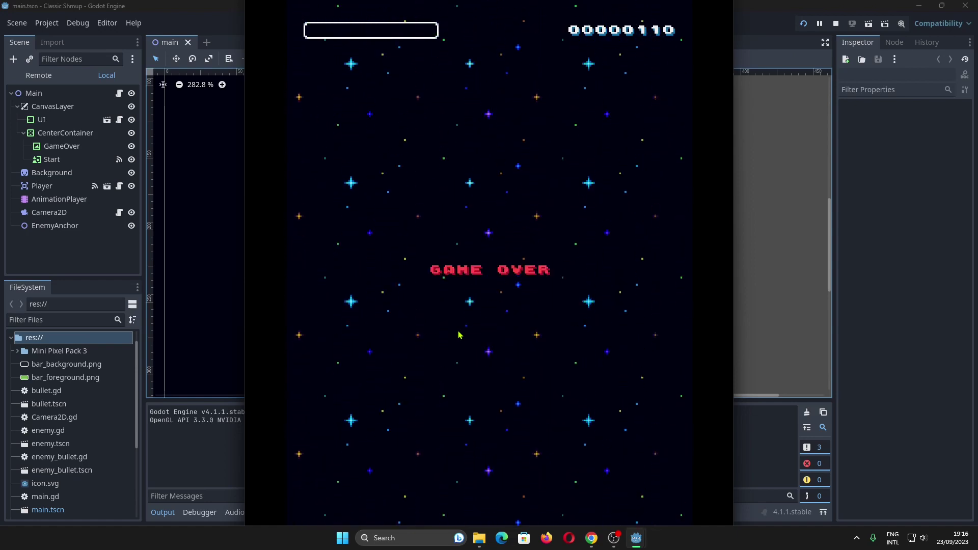
# Start a second round and keep dodging and shooting enemies
pyautogui.click(498, 275)
pyautogui.press('space')
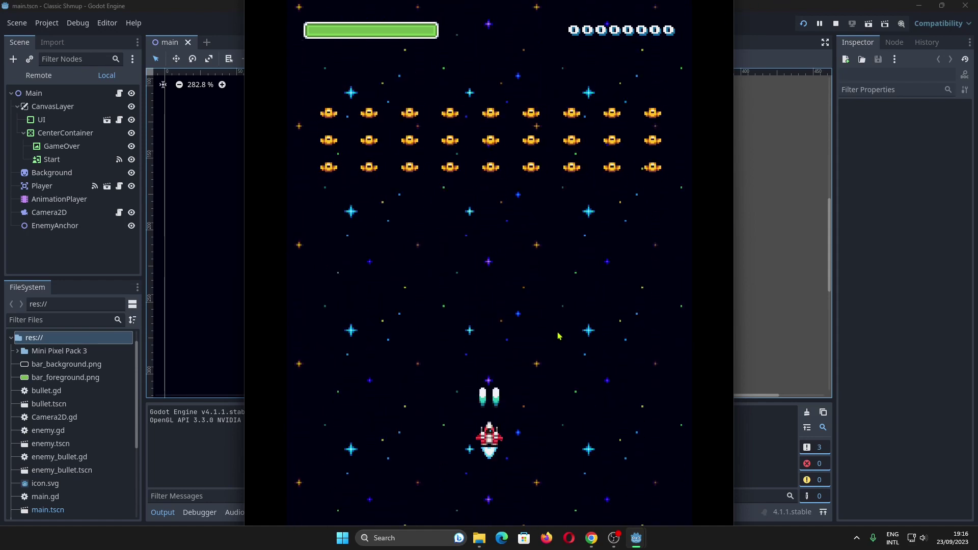
pyautogui.press('Left')
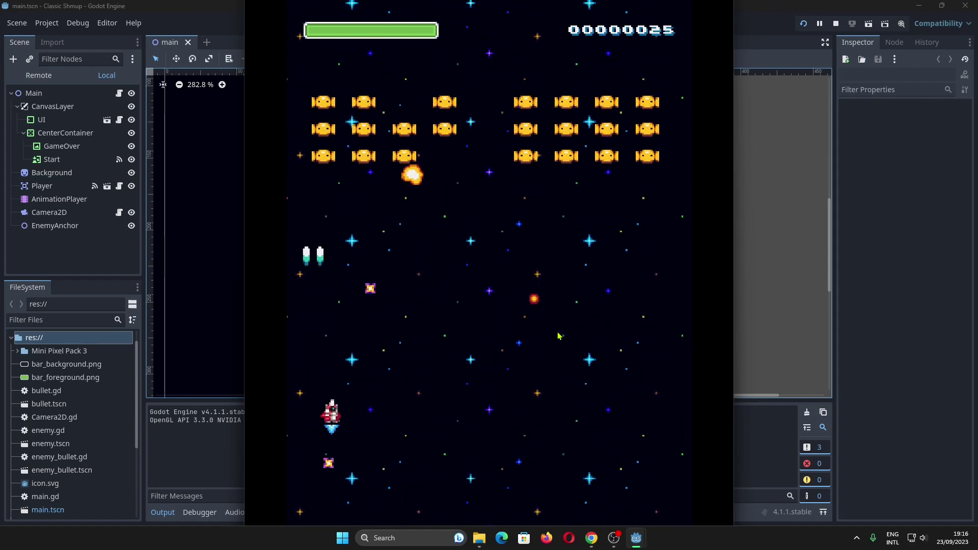
pyautogui.press('Right')
pyautogui.press('Left')
pyautogui.press('Right')
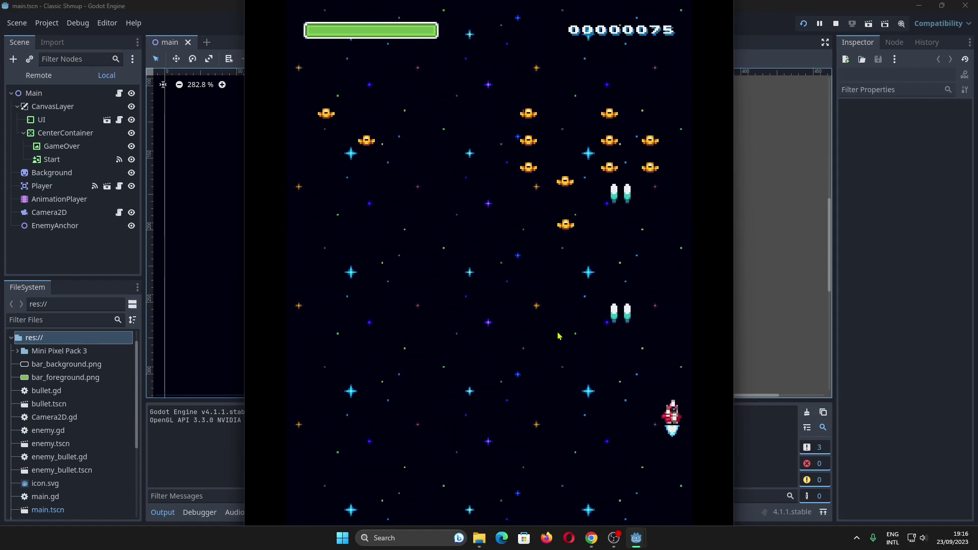
pyautogui.press('Left')
pyautogui.press('Right')
pyautogui.press('Left')
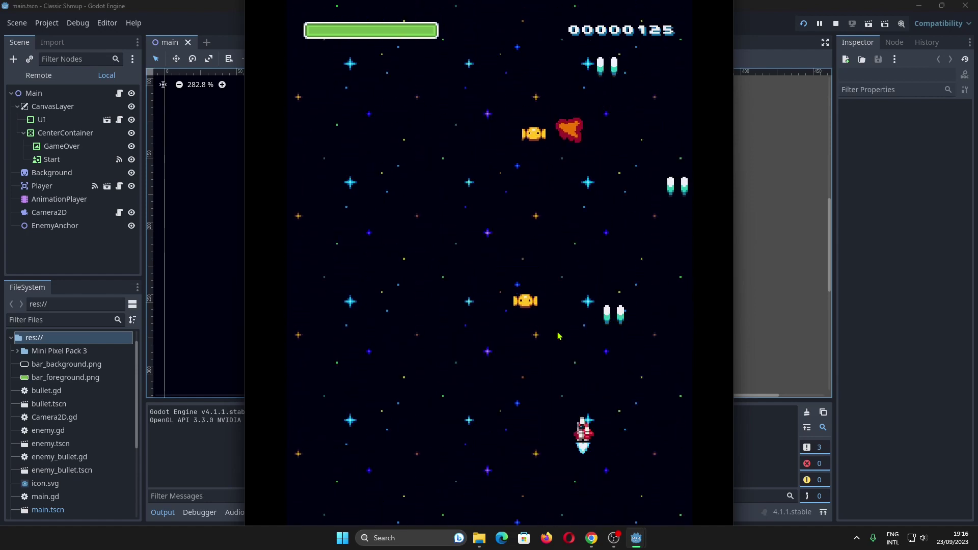
pyautogui.press('Left')
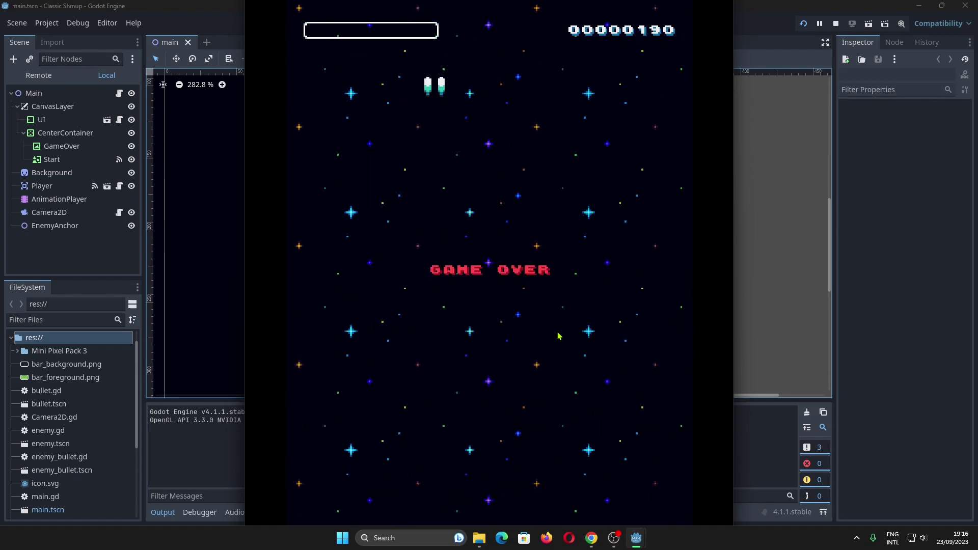
# Bring the editor forward and stop the running game
pyautogui.click(785, 204)
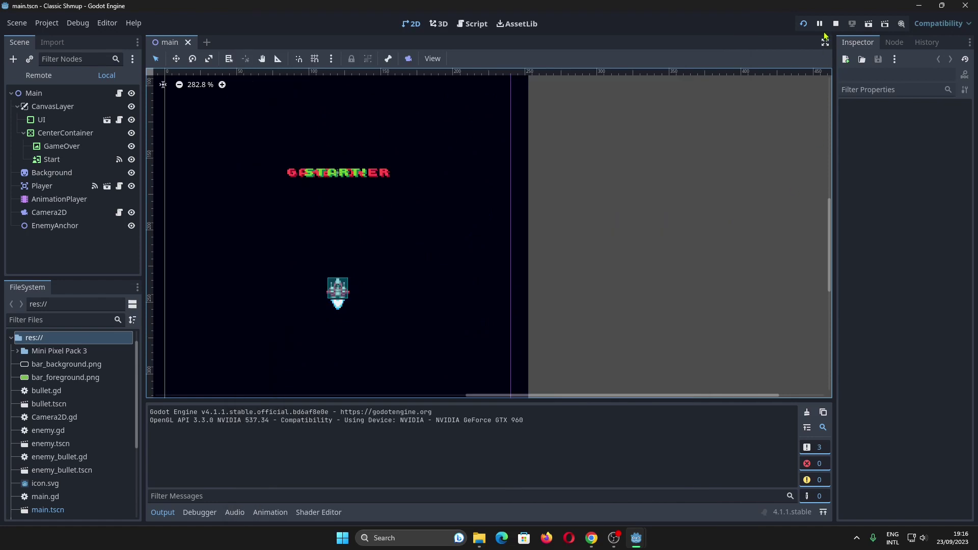
pyautogui.click(834, 24)
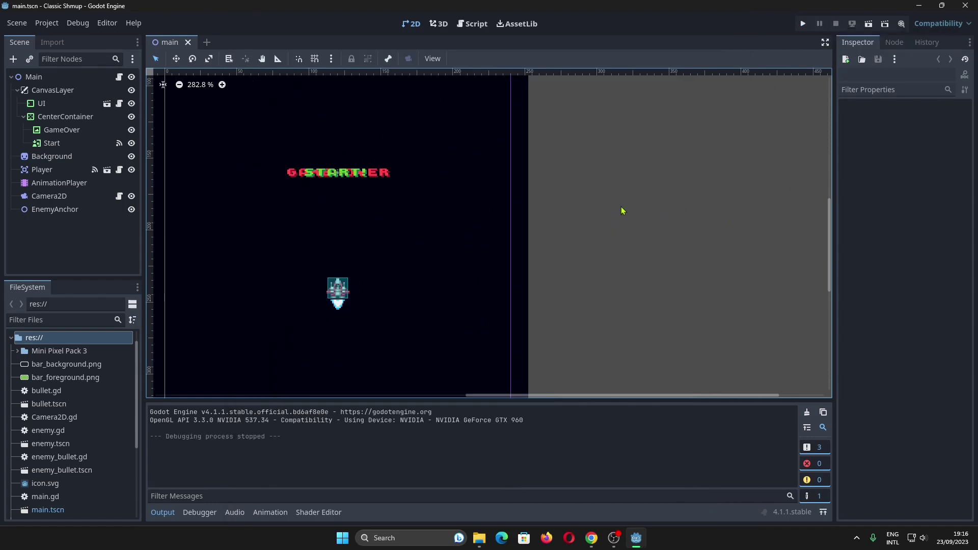
pyautogui.click(43, 24)
# Quit to the project list and download Alys - Precision Platformer, cancelling its Documents install path
pyautogui.click(90, 180)
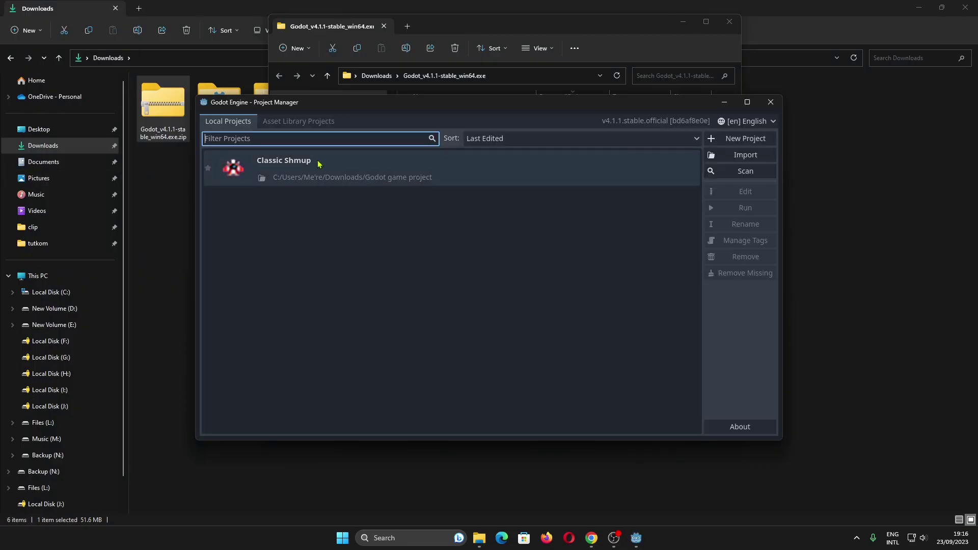
pyautogui.click(301, 122)
pyautogui.click(747, 102)
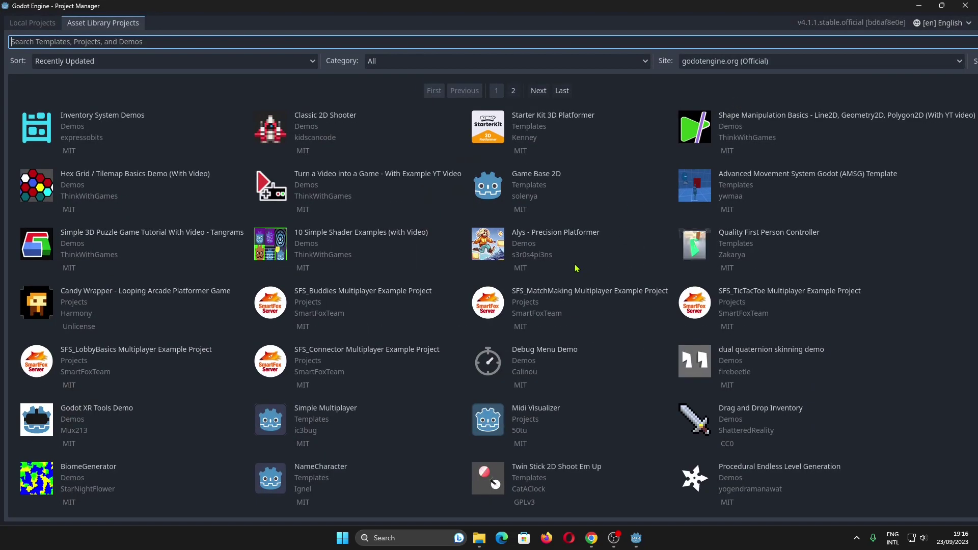
pyautogui.click(575, 235)
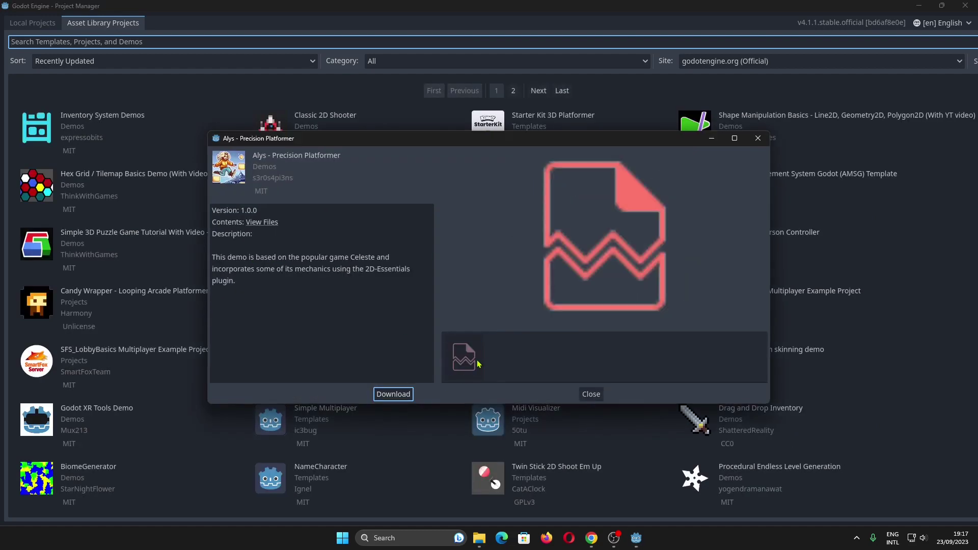
pyautogui.click(408, 395)
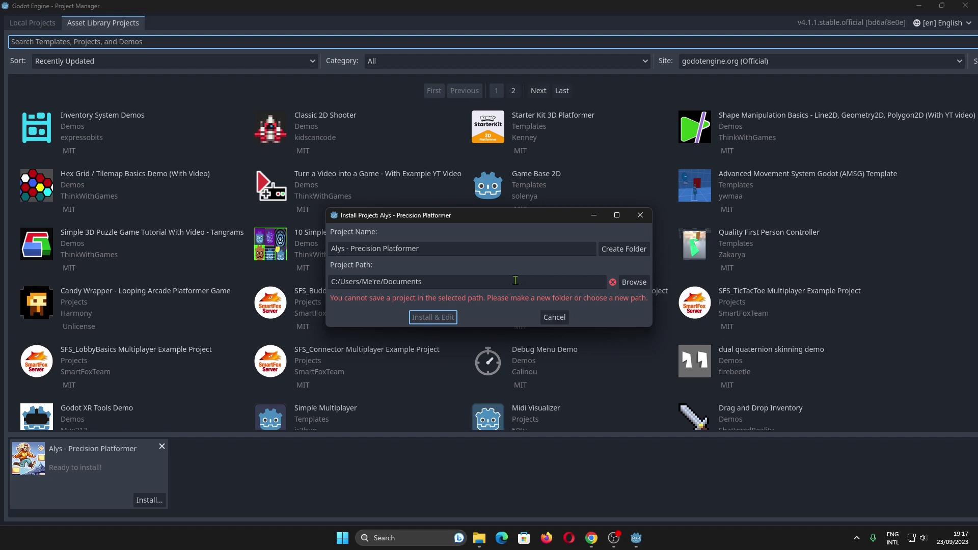
pyautogui.click(550, 318)
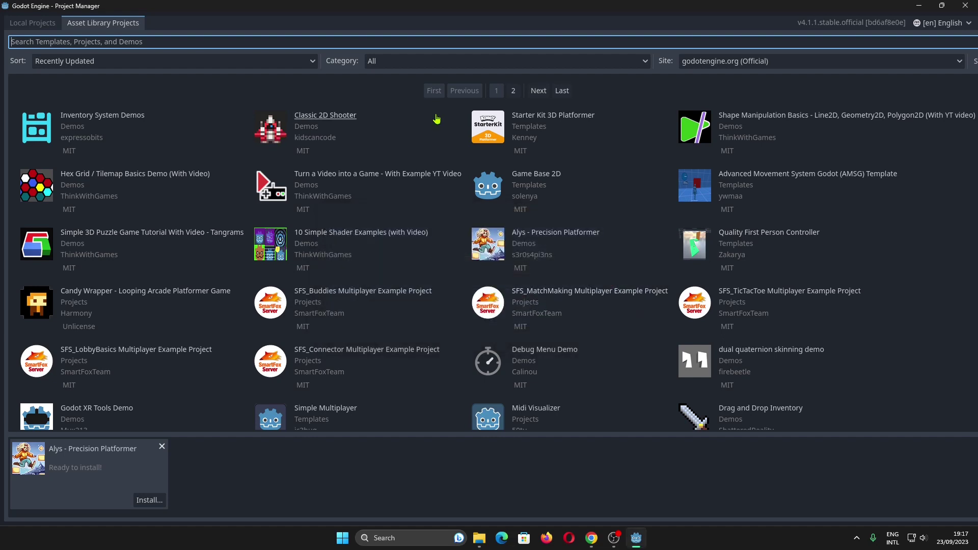
# Restore and re-maximize the Project Manager on Asset Library Projects, showing Alys ready to install
pyautogui.click(45, 28)
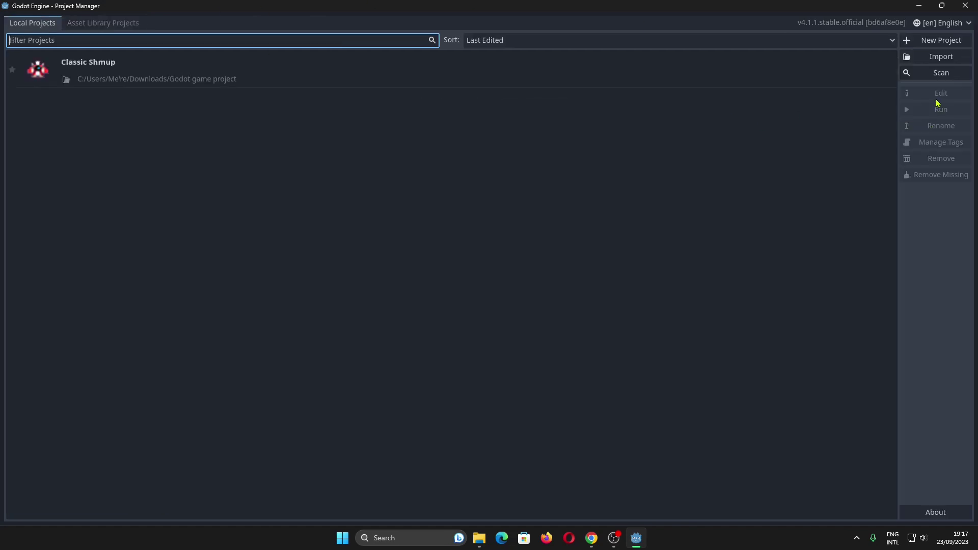
pyautogui.click(919, 6)
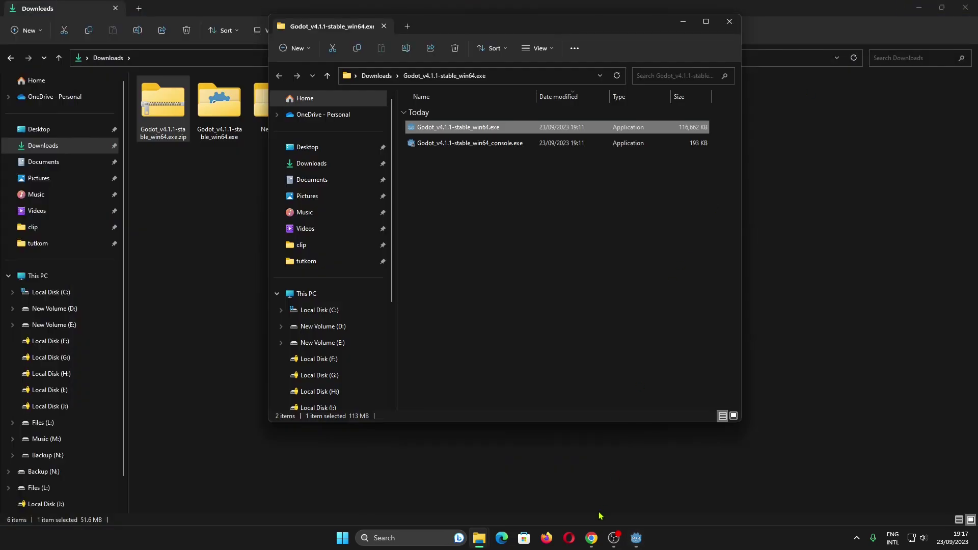
pyautogui.click(636, 538)
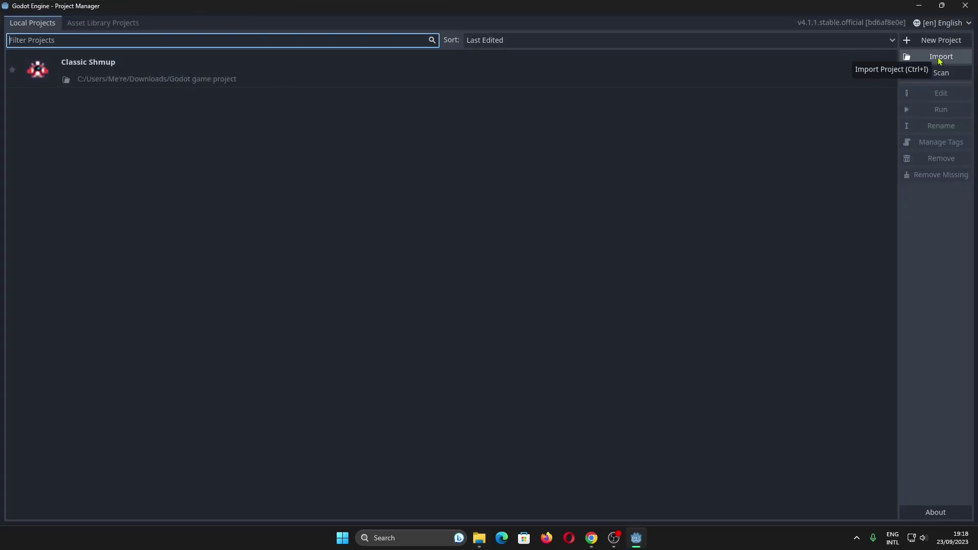
pyautogui.click(917, 23)
pyautogui.click(722, 129)
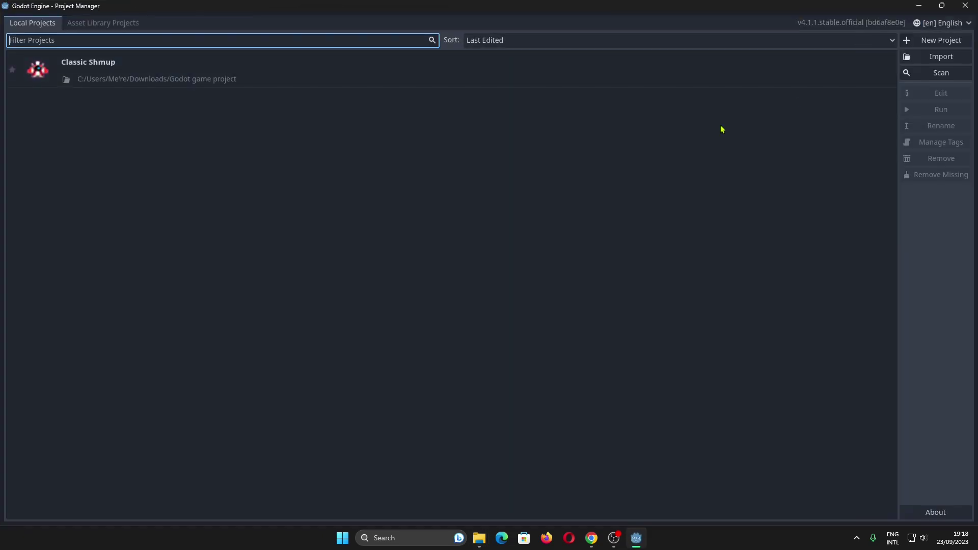
pyautogui.click(139, 18)
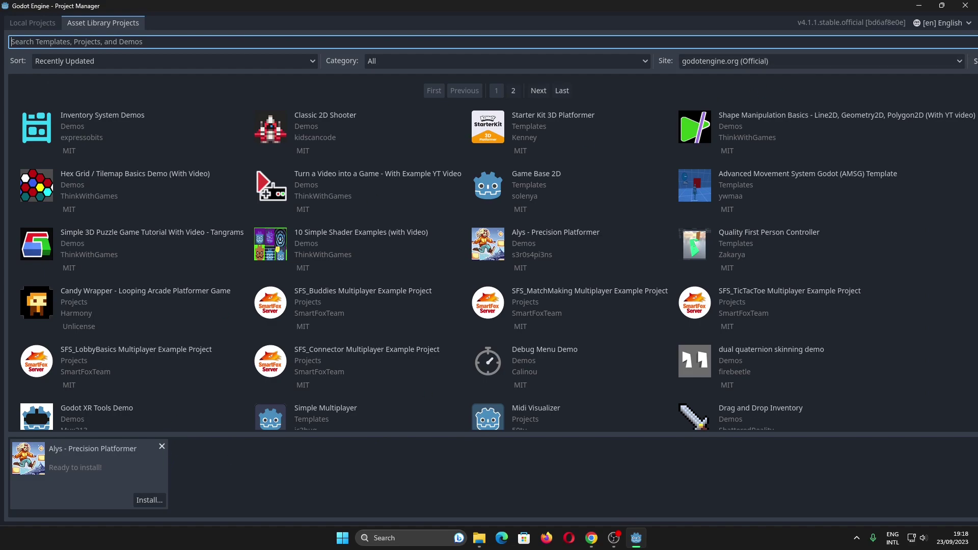
pyautogui.click(941, 5)
pyautogui.click(745, 109)
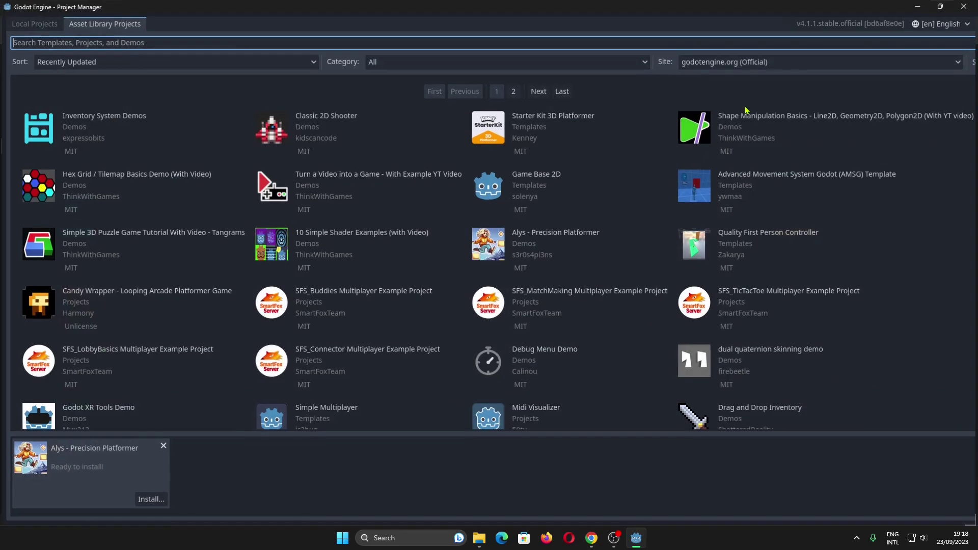
pyautogui.scroll(-3, 645, 192)
pyautogui.scroll(3, 645, 192)
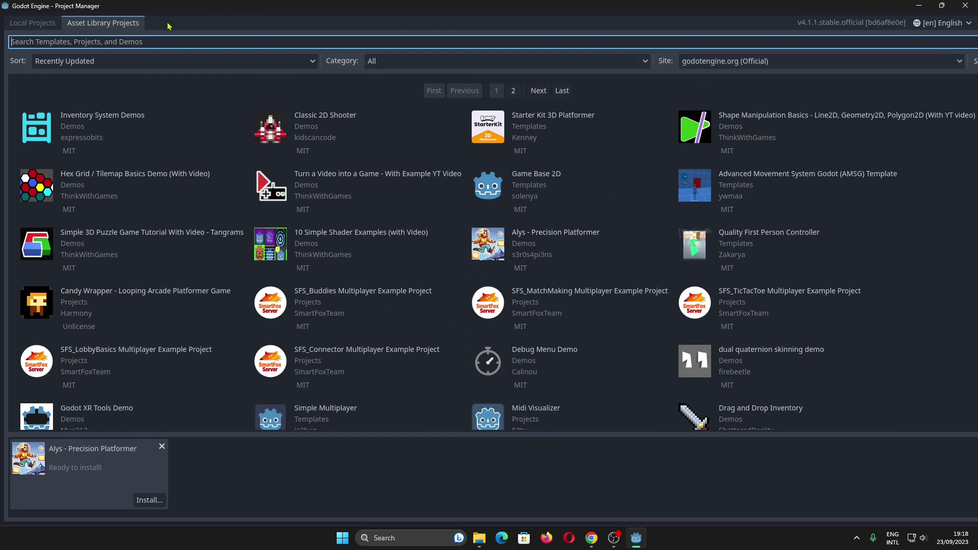
# Start the Alys install and browse to the Downloads folder for its install path
pyautogui.click(158, 506)
pyautogui.click(637, 285)
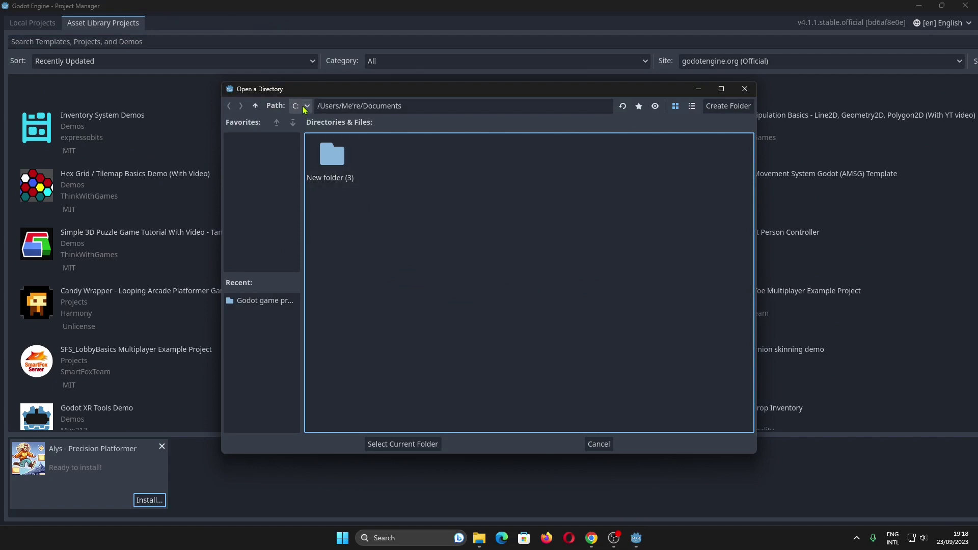
pyautogui.click(255, 106)
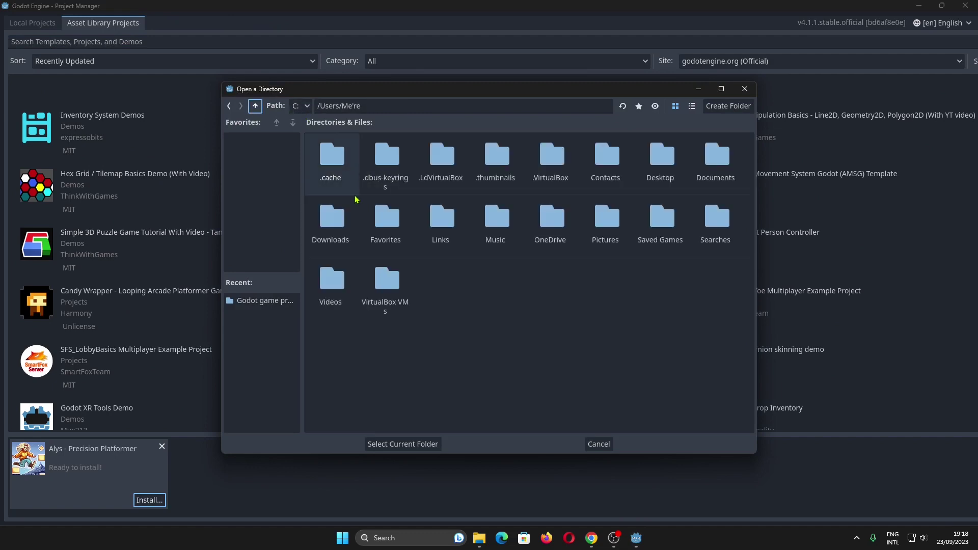
pyautogui.doubleClick(349, 235)
pyautogui.doubleClick(392, 175)
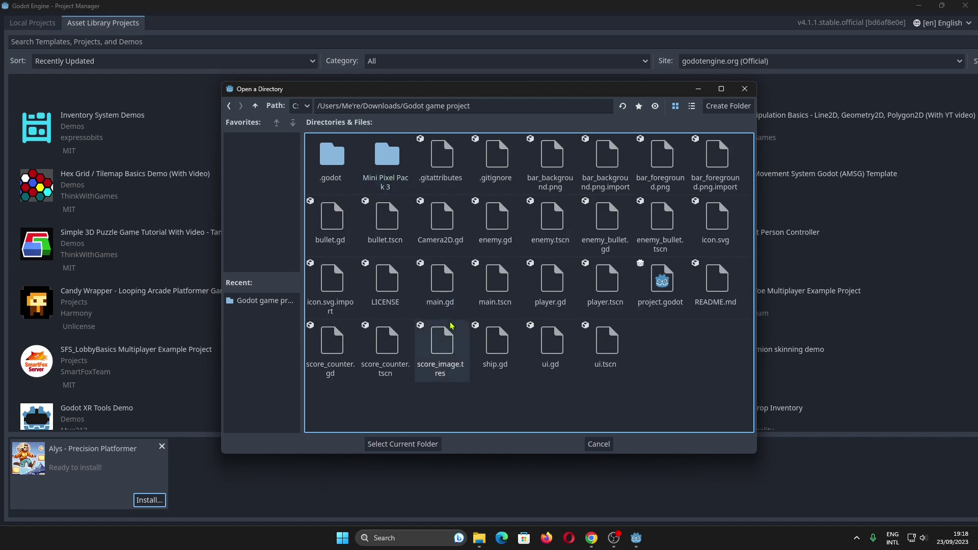
pyautogui.click(255, 105)
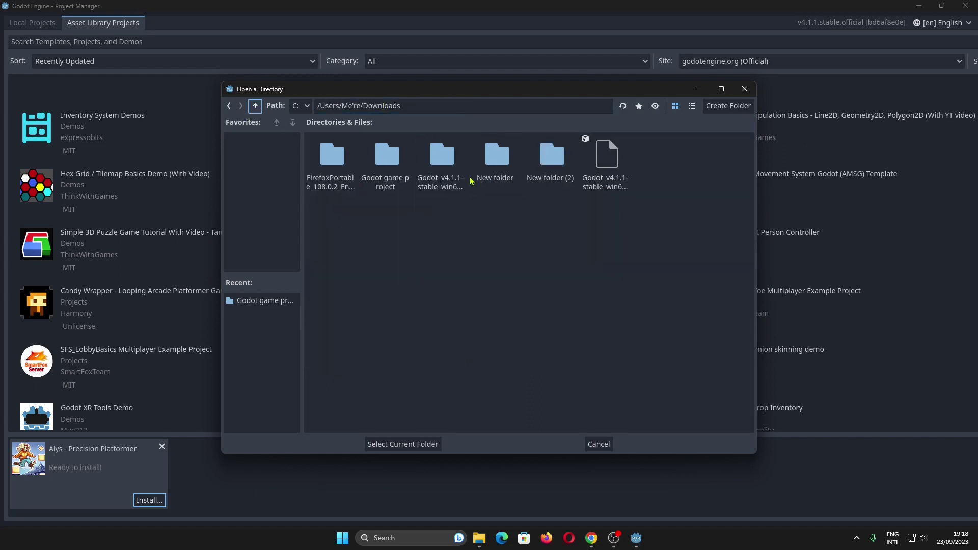
pyautogui.doubleClick(387, 162)
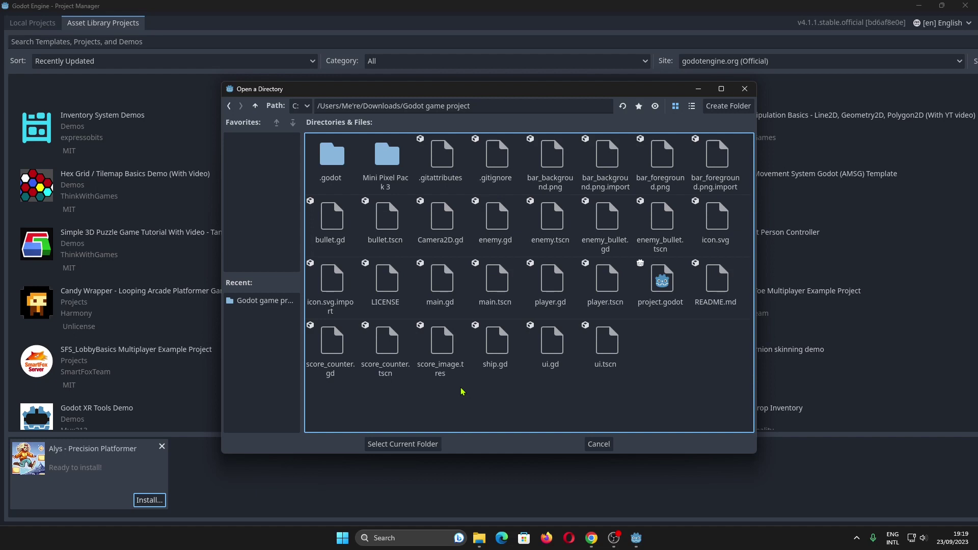
pyautogui.click(255, 106)
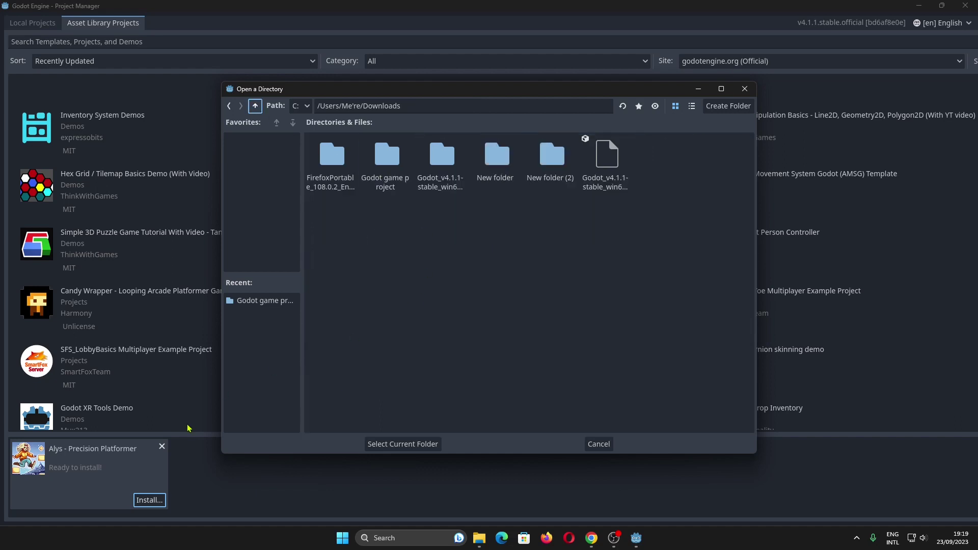
# Show Downloads in the system file manager, look inside Godot game project, then close it
pyautogui.click(406, 363)
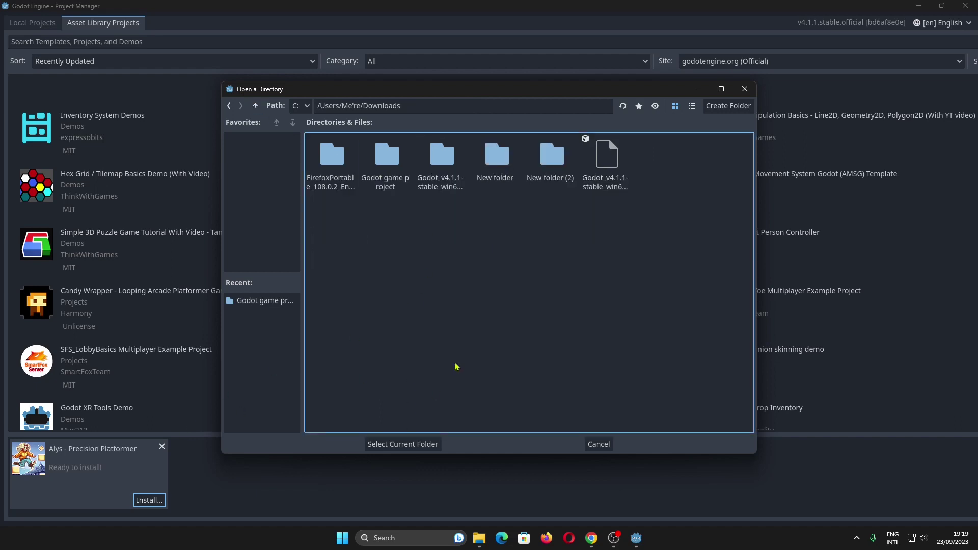
pyautogui.rightClick(483, 318)
pyautogui.click(510, 363)
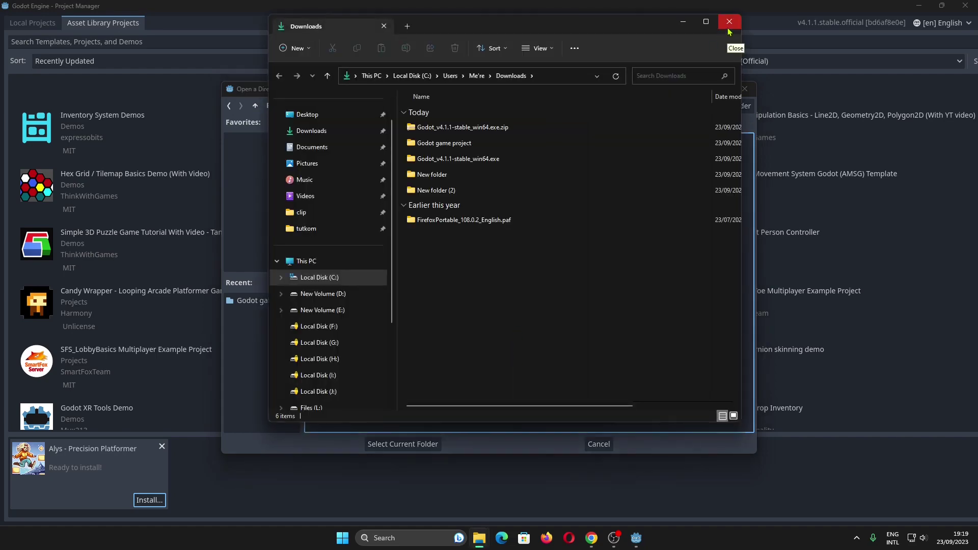
pyautogui.doubleClick(517, 144)
pyautogui.scroll(-4, 516, 149)
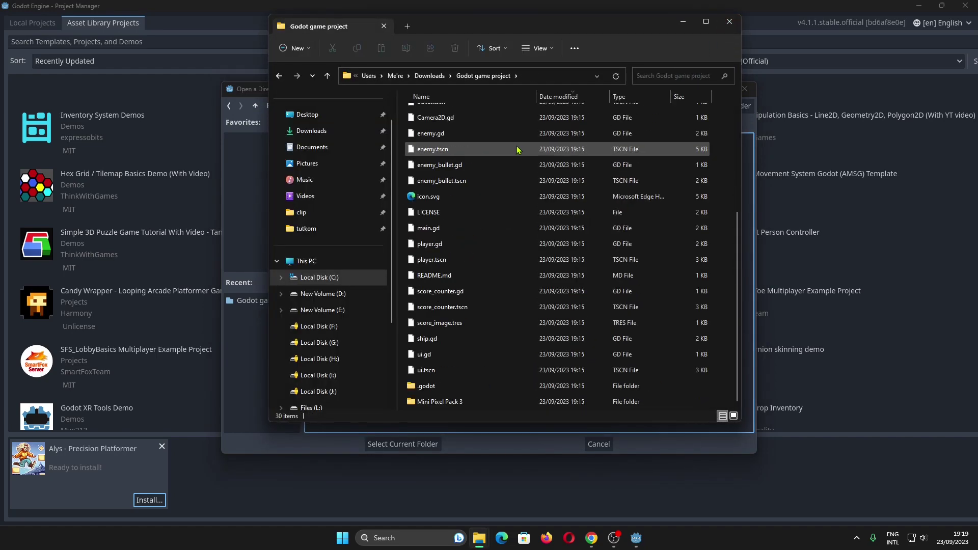
pyautogui.click(730, 21)
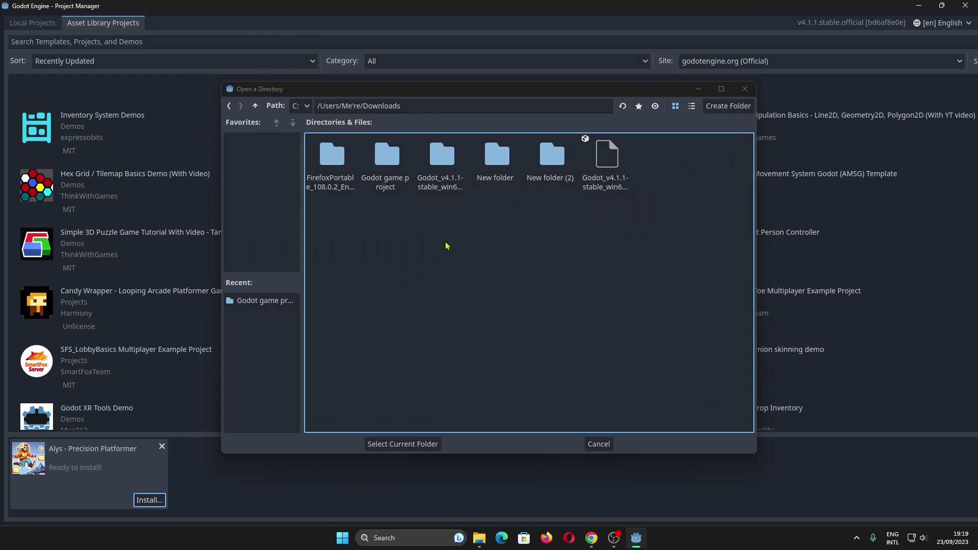
# Create a new 'Alys - precision platformer' folder in Downloads and select it as install path
pyautogui.rightClick(447, 246)
pyautogui.click(458, 253)
pyautogui.write('Alys - ')
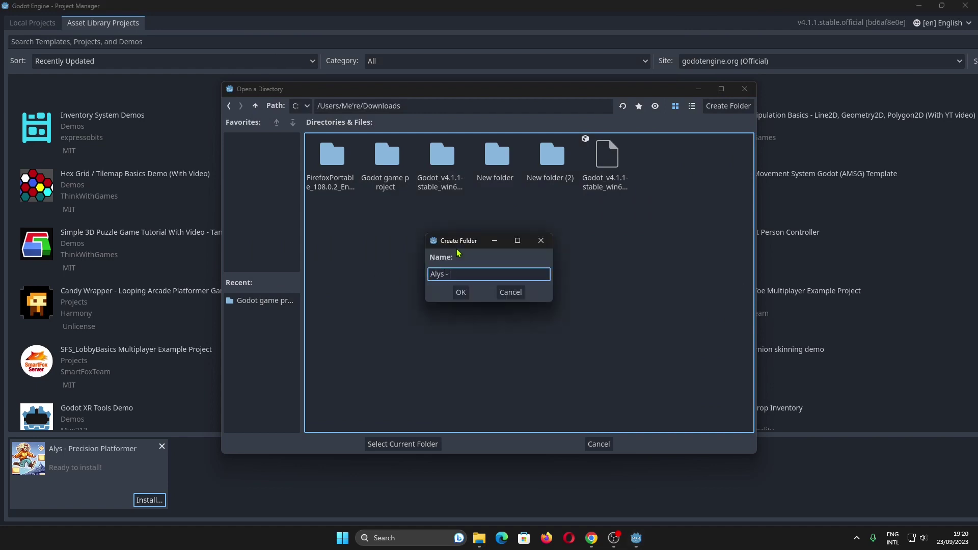
pyautogui.write('precision platformer')
pyautogui.press('Return')
pyautogui.click(403, 444)
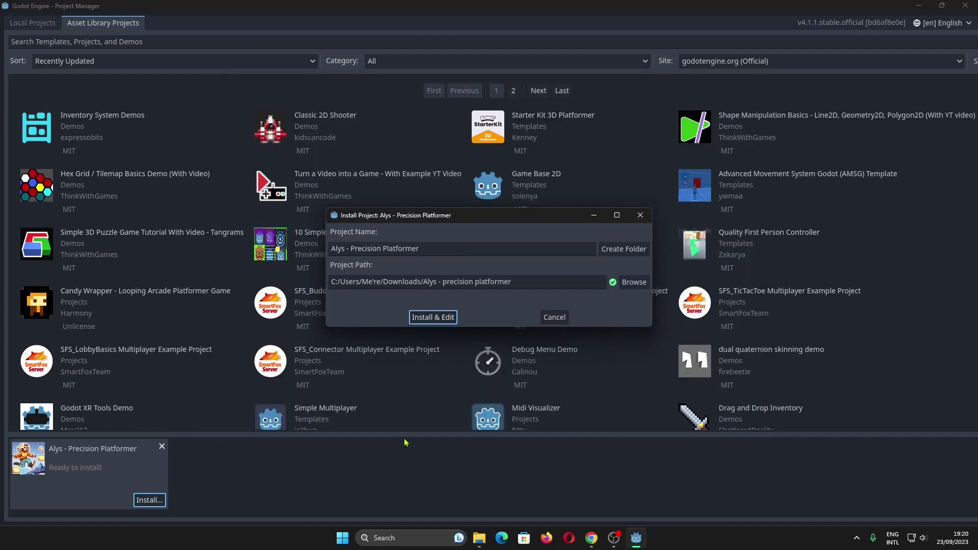
# Install and open Alys, update Godot 2D Essentials to 1.7.5, and restart the editor
pyautogui.click(448, 320)
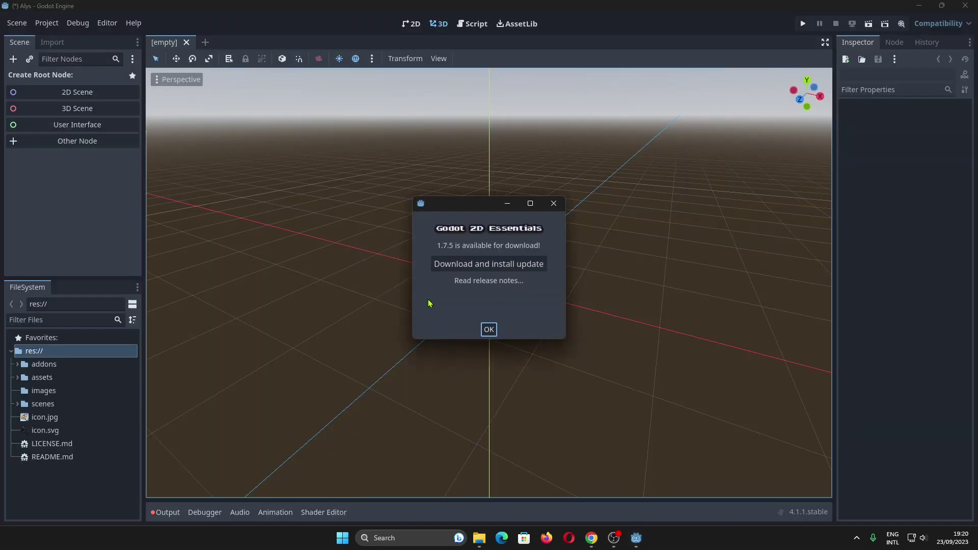
pyautogui.click(478, 263)
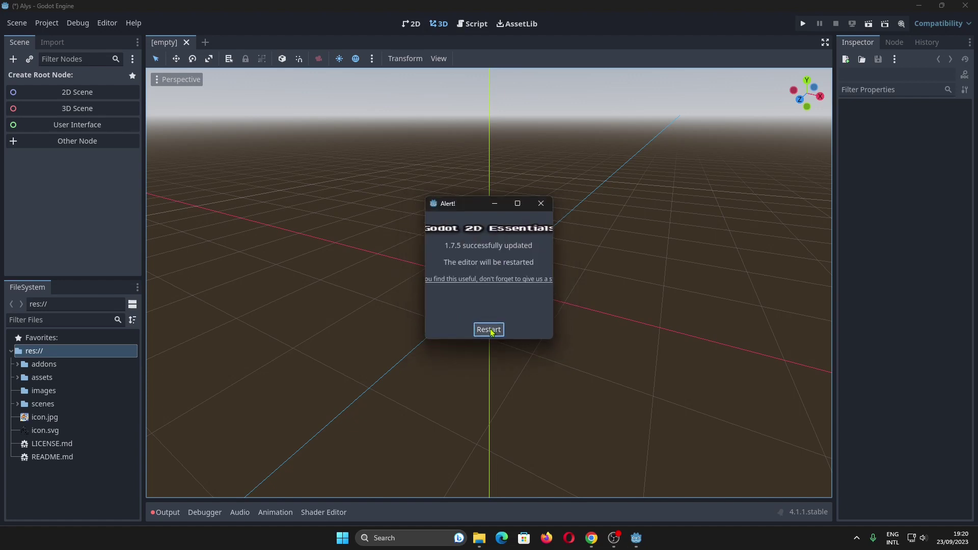
pyautogui.click(539, 331)
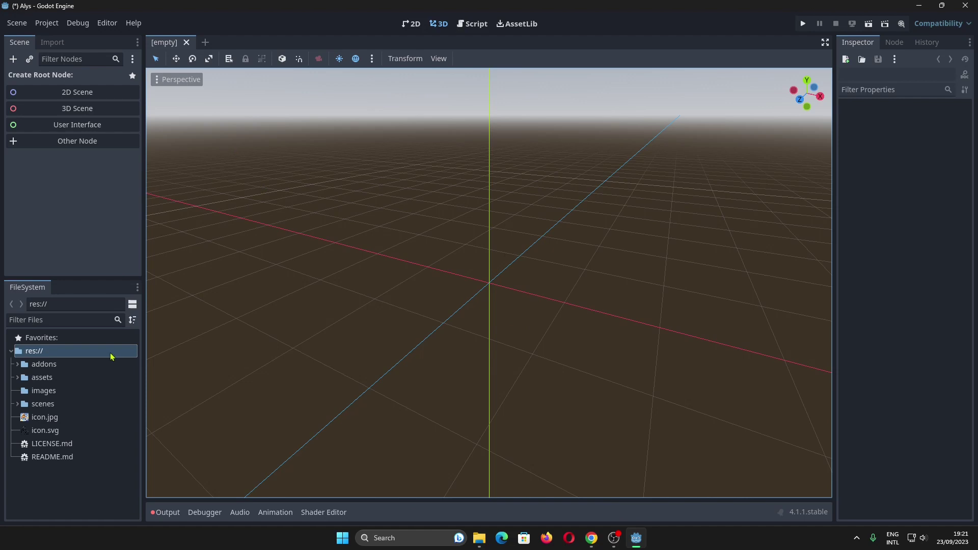
# Try running Alys, cancel the main-scene prompt, and expand the addons and assets folders
pyautogui.click(802, 23)
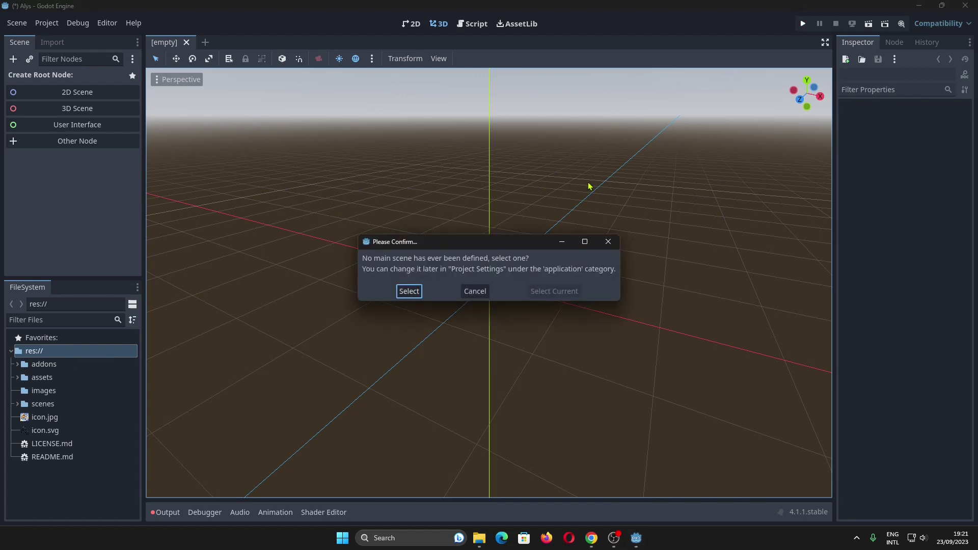
pyautogui.click(419, 295)
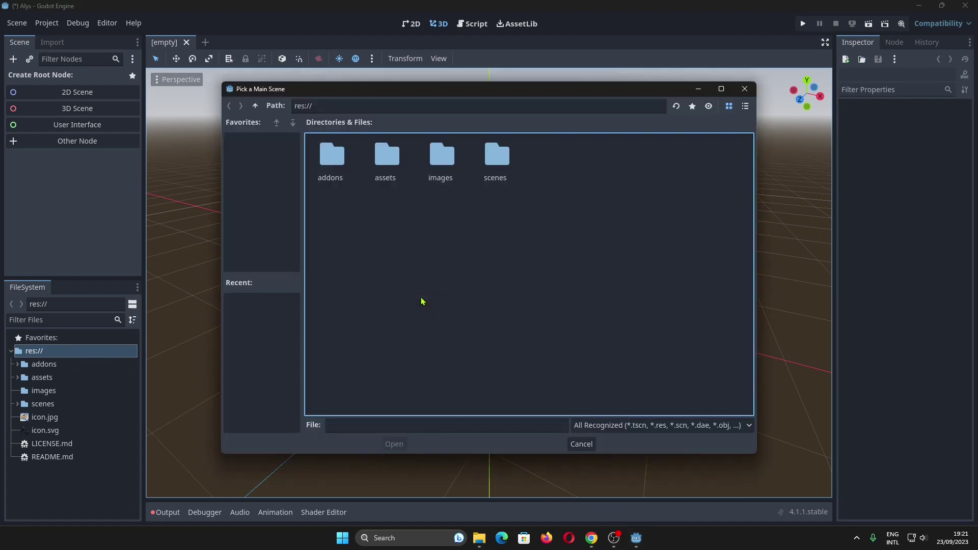
pyautogui.click(581, 443)
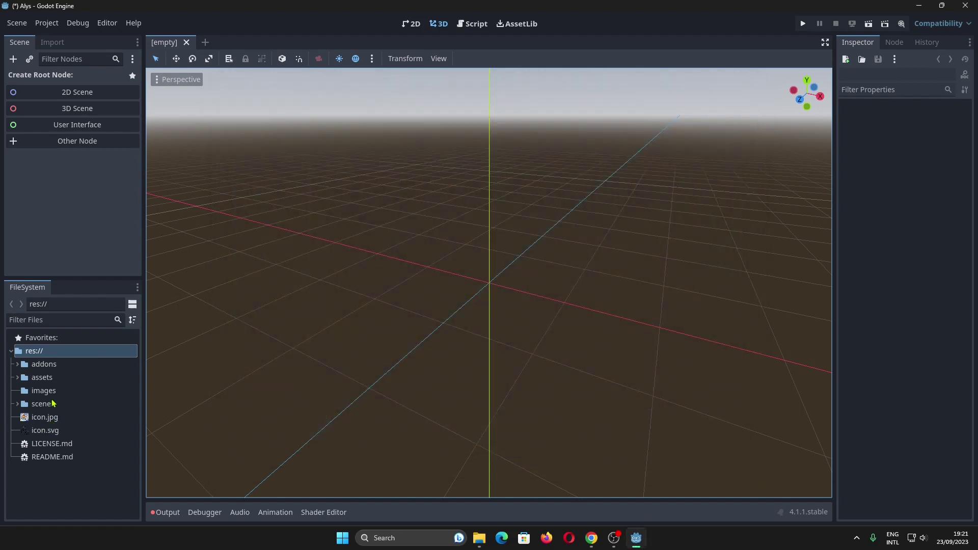
pyautogui.click(55, 366)
pyautogui.click(17, 365)
pyautogui.click(17, 391)
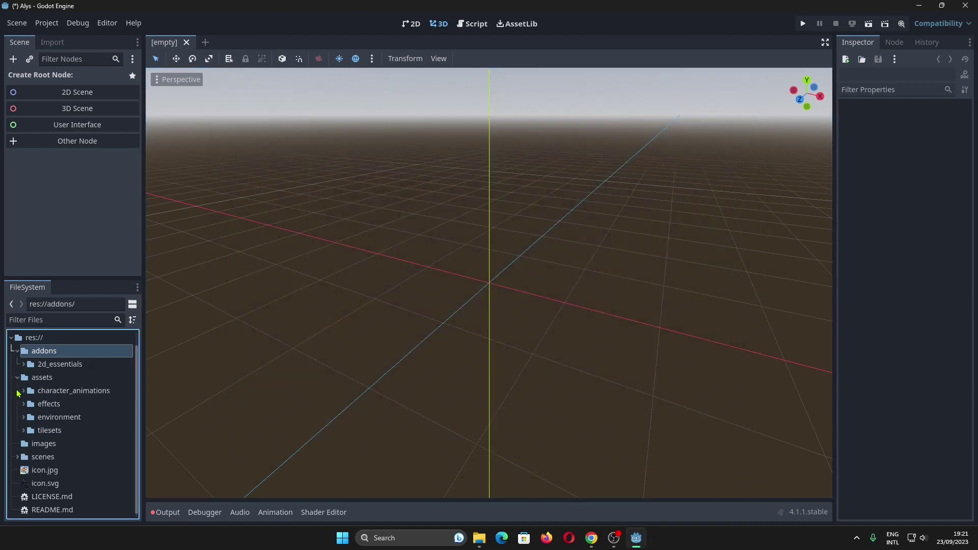
pyautogui.click(34, 337)
# Create a new 3D scene, then quit from the Project menu to the project list
pyautogui.click(85, 108)
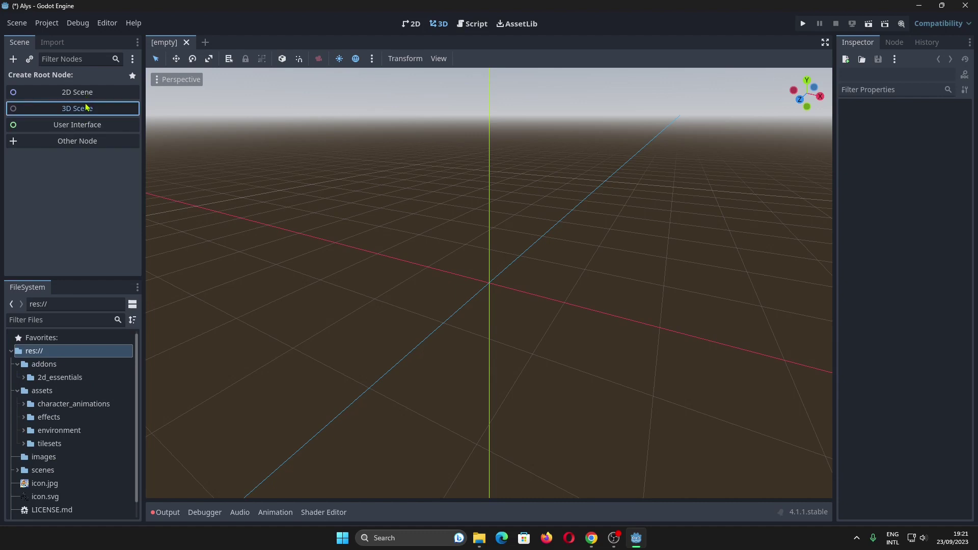
pyautogui.click(212, 43)
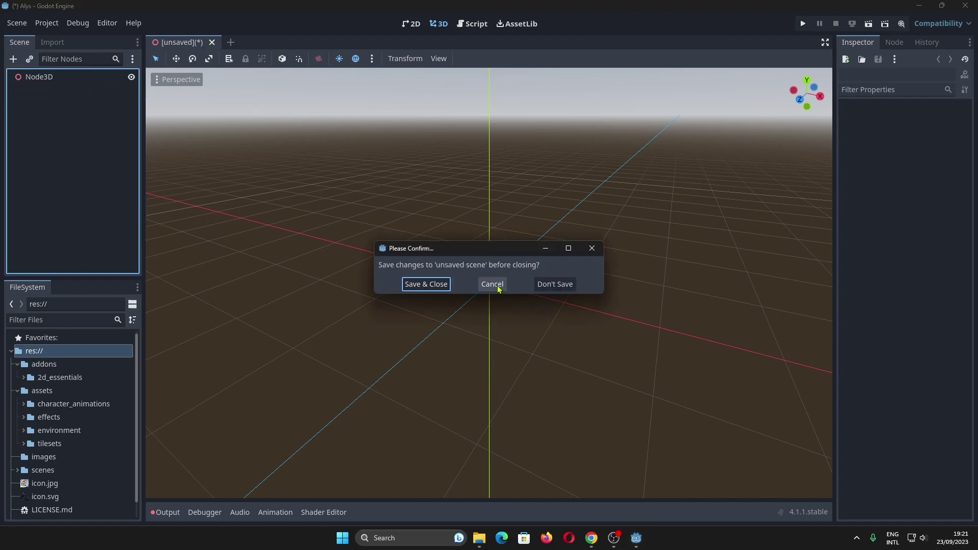
pyautogui.click(492, 283)
pyautogui.click(17, 23)
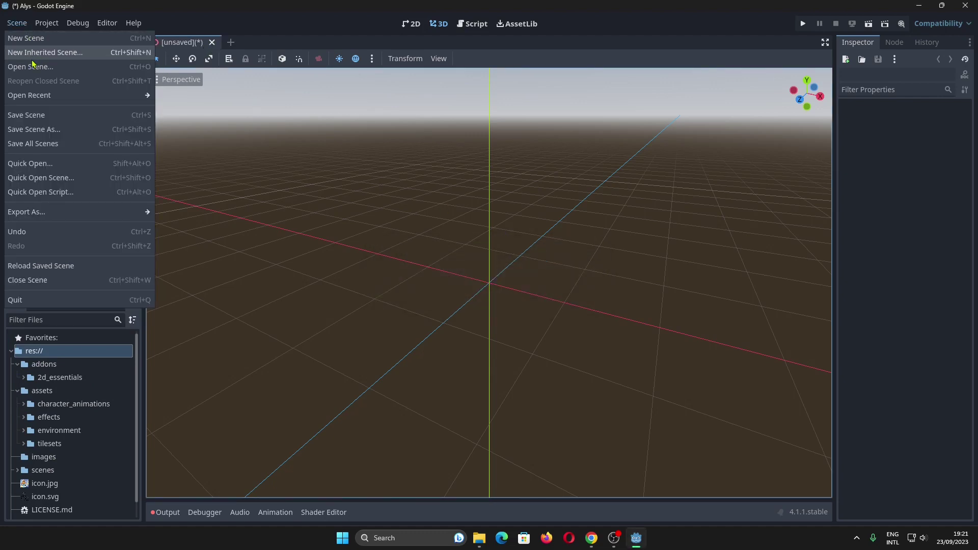
pyautogui.moveTo(47, 23)
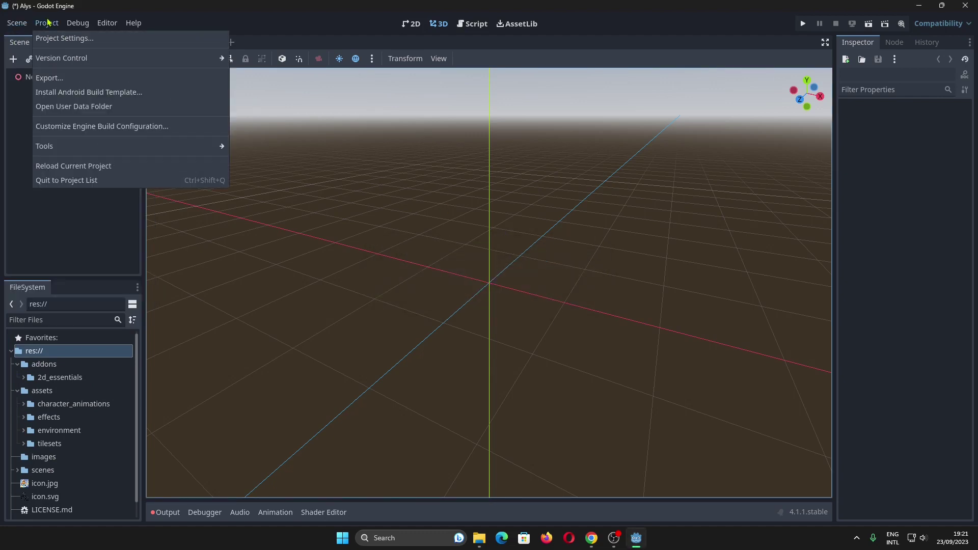
pyautogui.click(67, 180)
# Discard the unsaved scene and reopen the Alys project from the project list
pyautogui.click(560, 284)
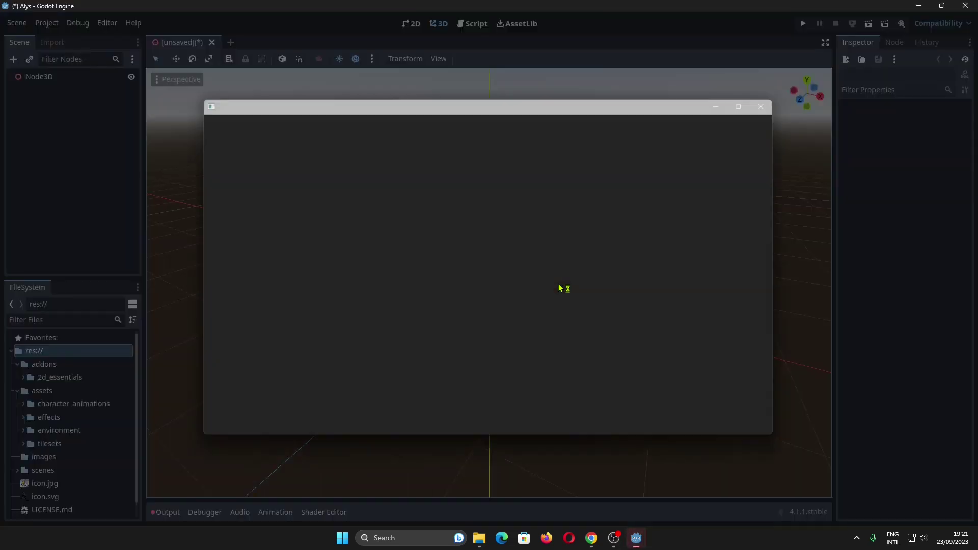
pyautogui.click(321, 179)
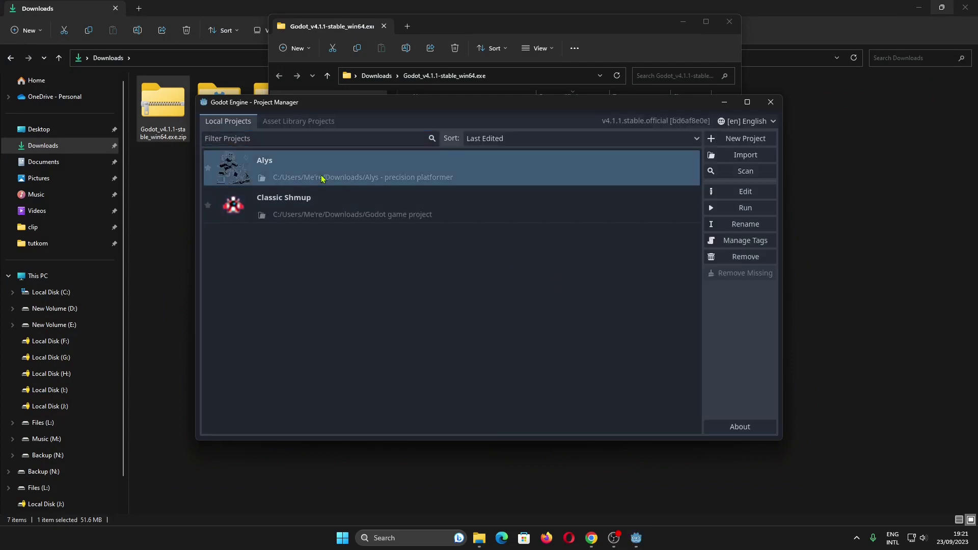
pyautogui.doubleClick(322, 178)
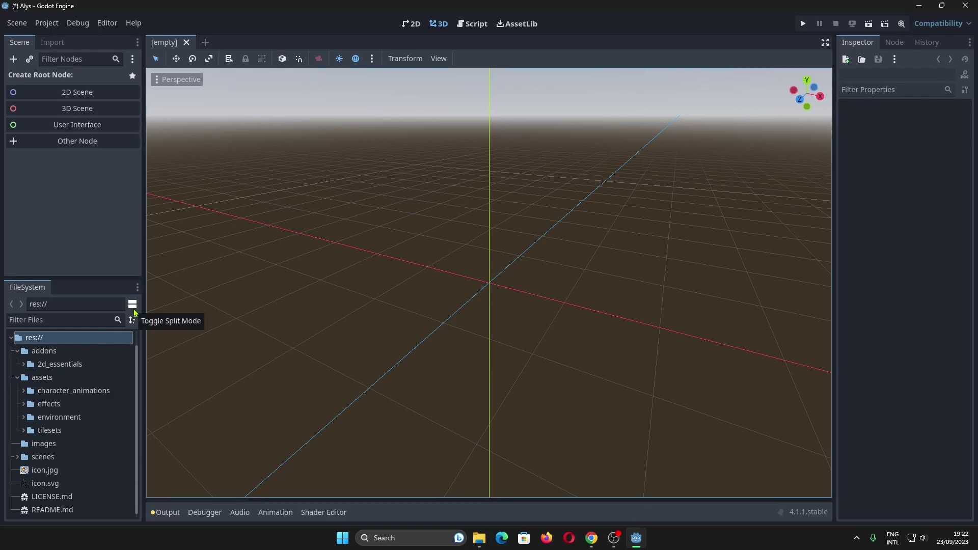
# Expand the scenes and addons/2d_essentials folders in the FileSystem dock and scroll through them
pyautogui.click(17, 457)
pyautogui.scroll(-2, 70, 448)
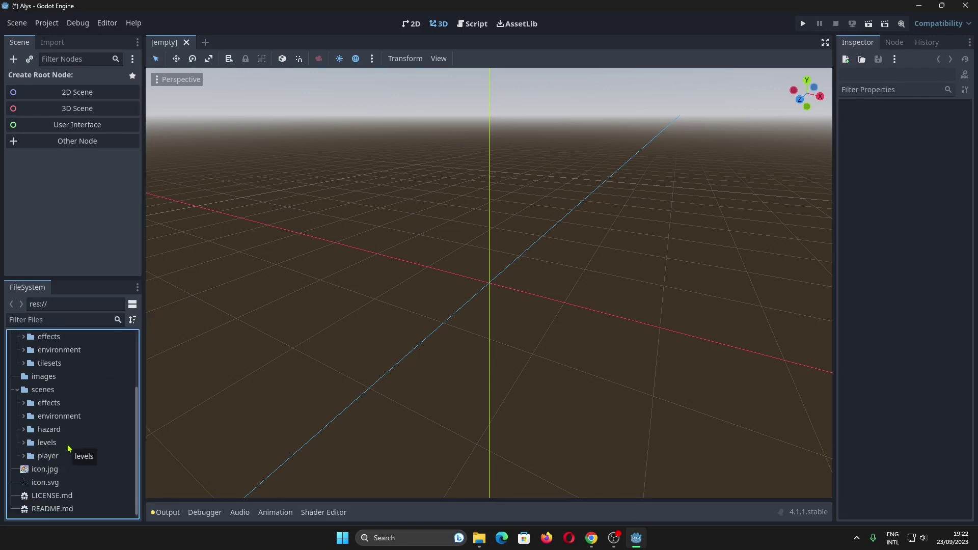
pyautogui.scroll(5, 69, 458)
pyautogui.click(24, 367)
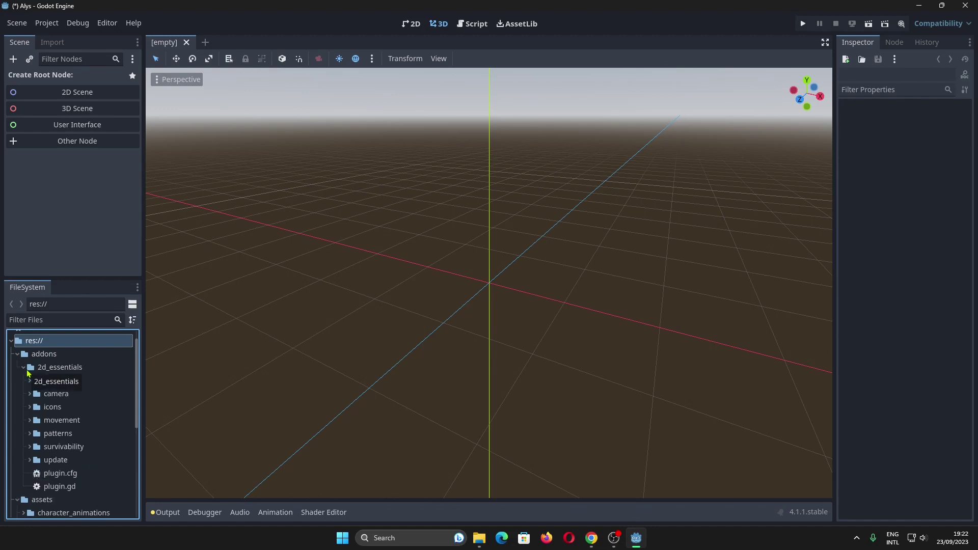
pyautogui.scroll(-3, 28, 374)
pyautogui.scroll(-2, 29, 431)
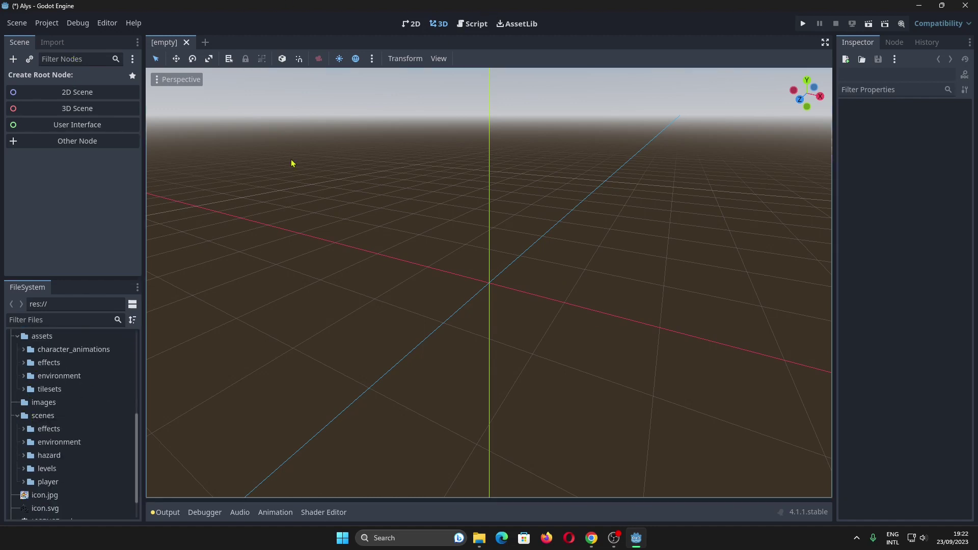
# Run the Alys project with scenes/levels/testing_mechanics_level.tscn chosen as its main scene
pyautogui.click(867, 24)
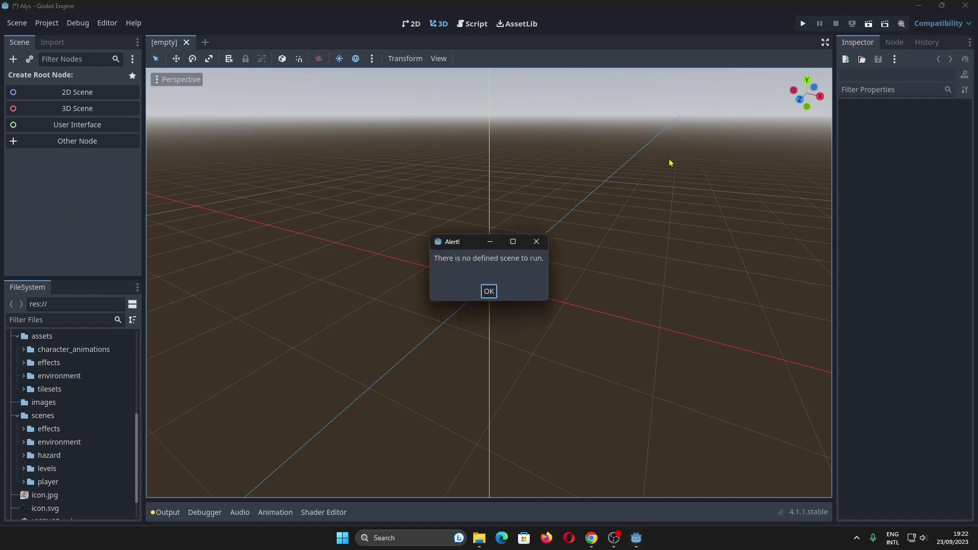
pyautogui.press('Return')
pyautogui.click(801, 25)
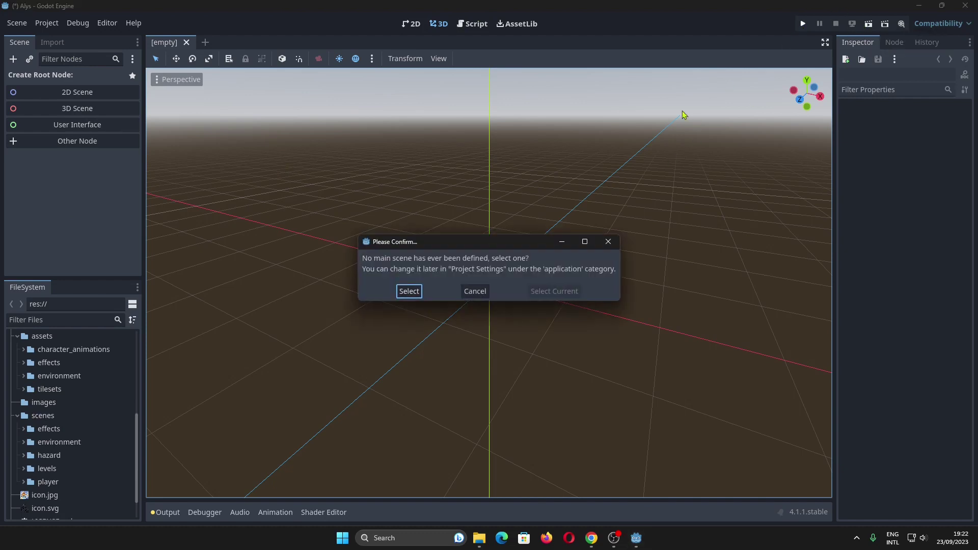
pyautogui.click(414, 292)
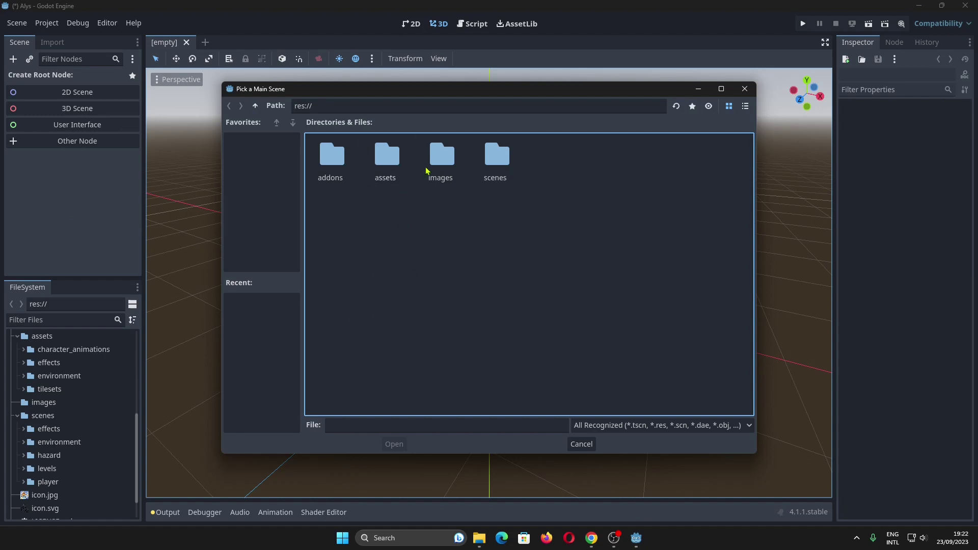
pyautogui.doubleClick(501, 165)
pyautogui.doubleClick(509, 170)
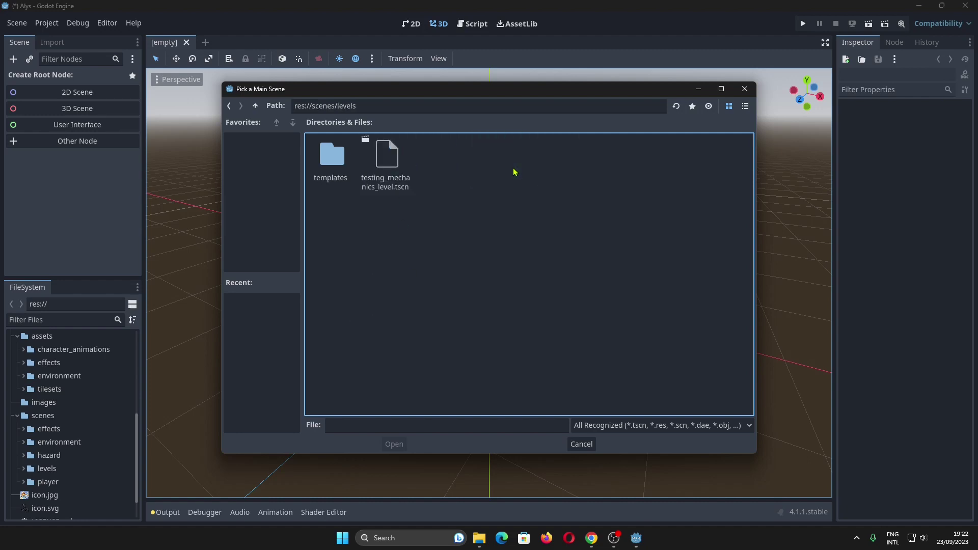
pyautogui.doubleClick(401, 178)
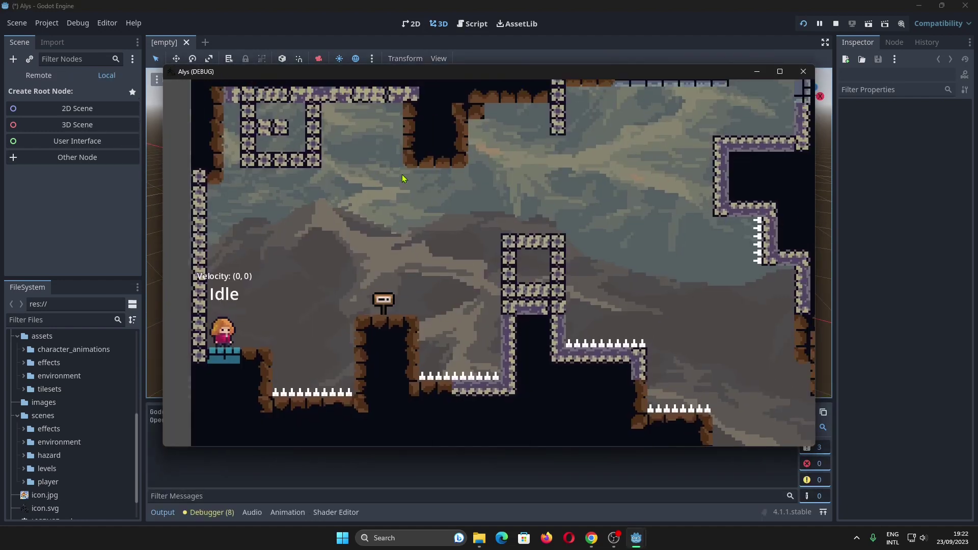
# Run and jump the player right across the opening blocks, past the spike pit to the sign
pyautogui.press('space')
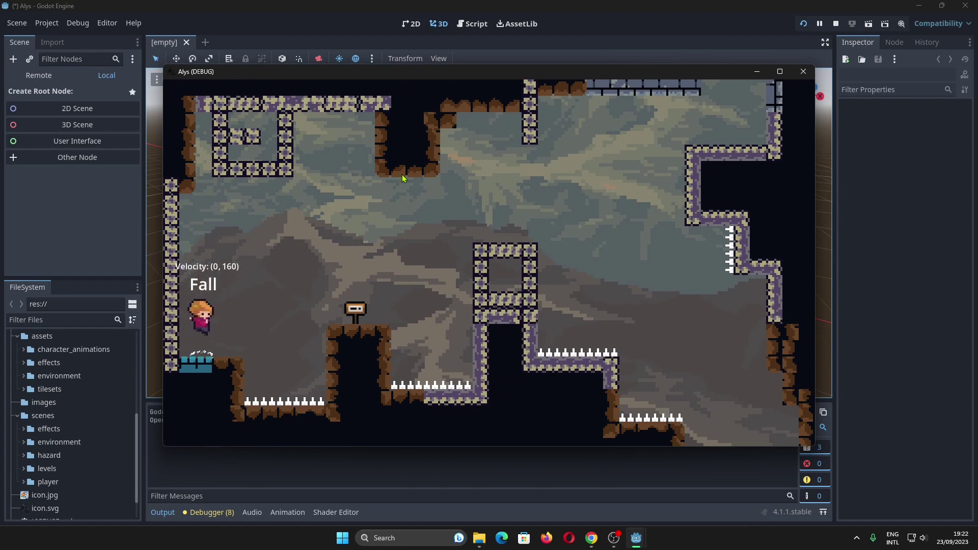
pyautogui.press('Right')
pyautogui.press('space')
pyautogui.press('space')
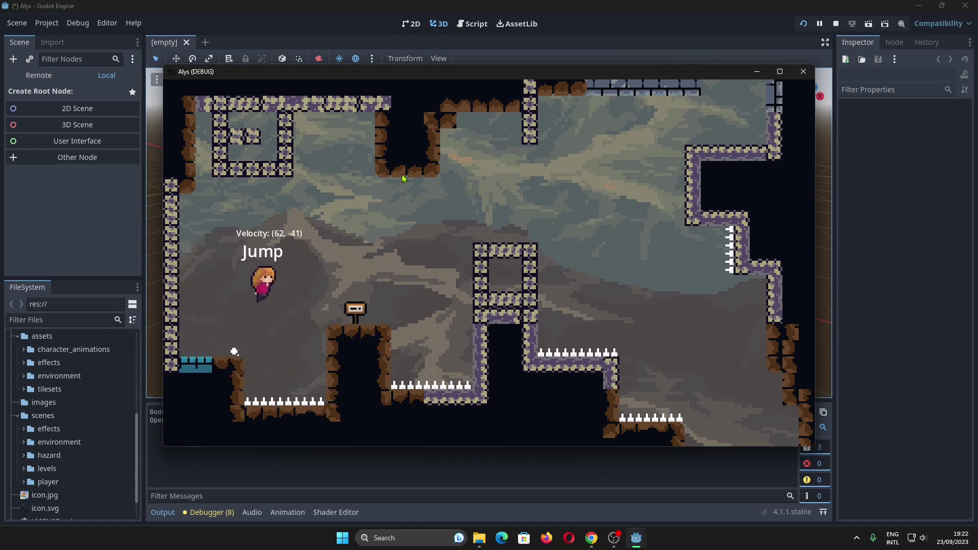
pyautogui.press('space')
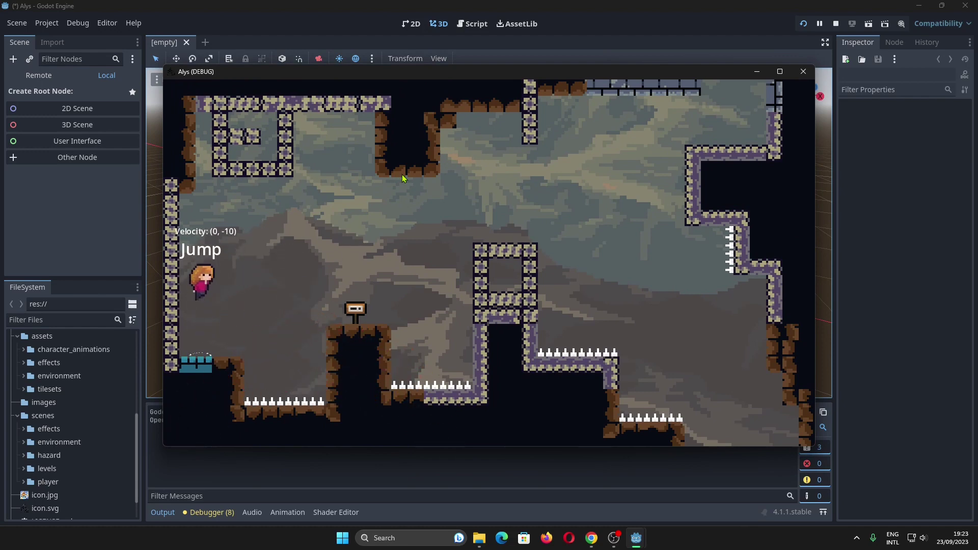
pyautogui.press('Right')
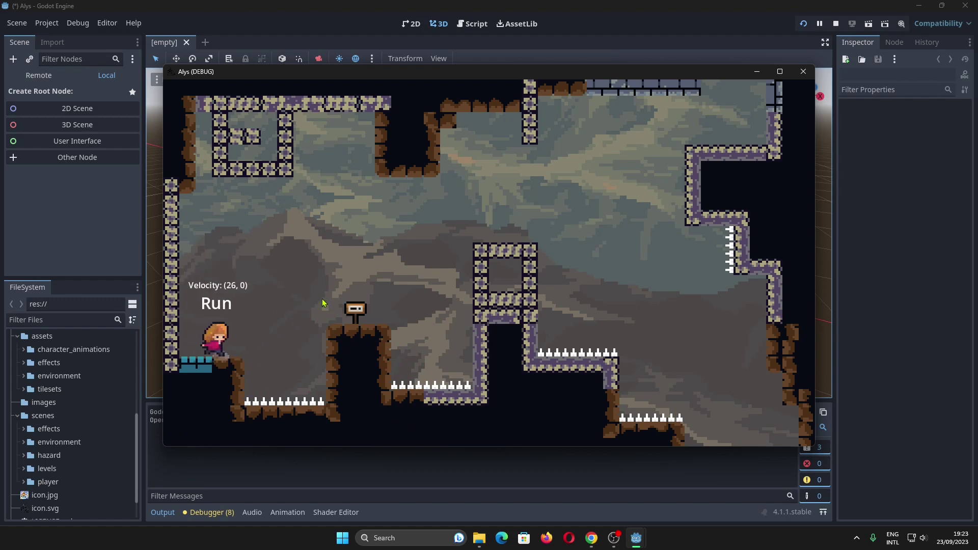
pyautogui.press('Right')
pyautogui.press('space')
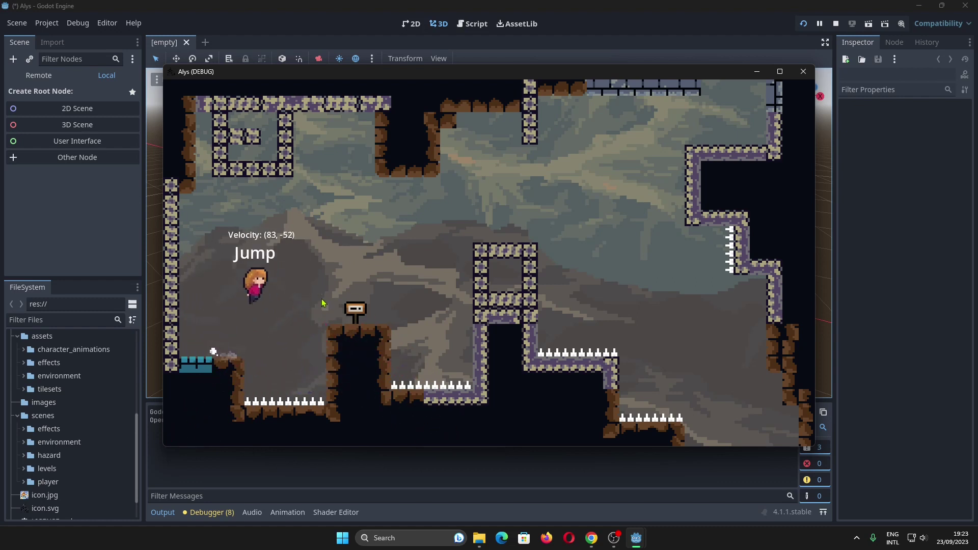
pyautogui.press('space')
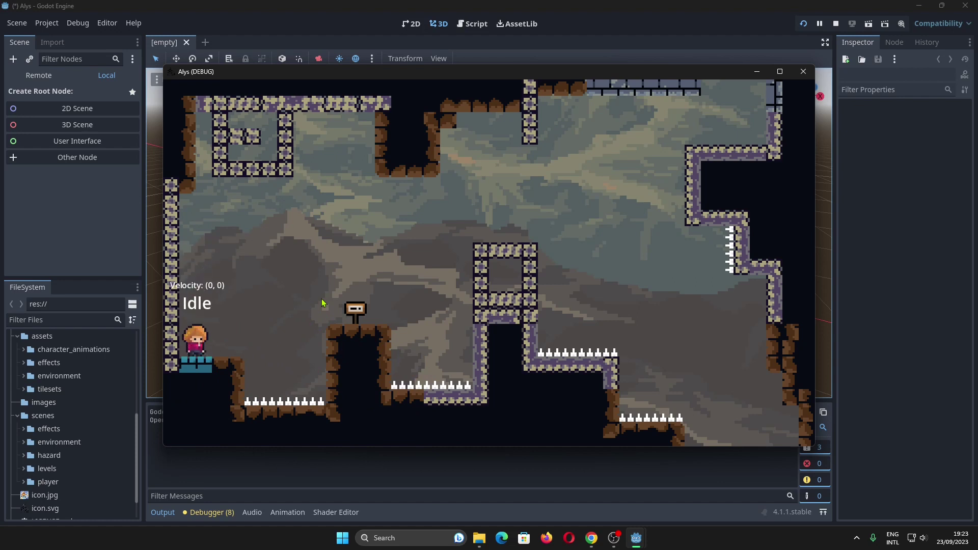
pyautogui.press('space')
pyautogui.press('Right')
pyautogui.press('space')
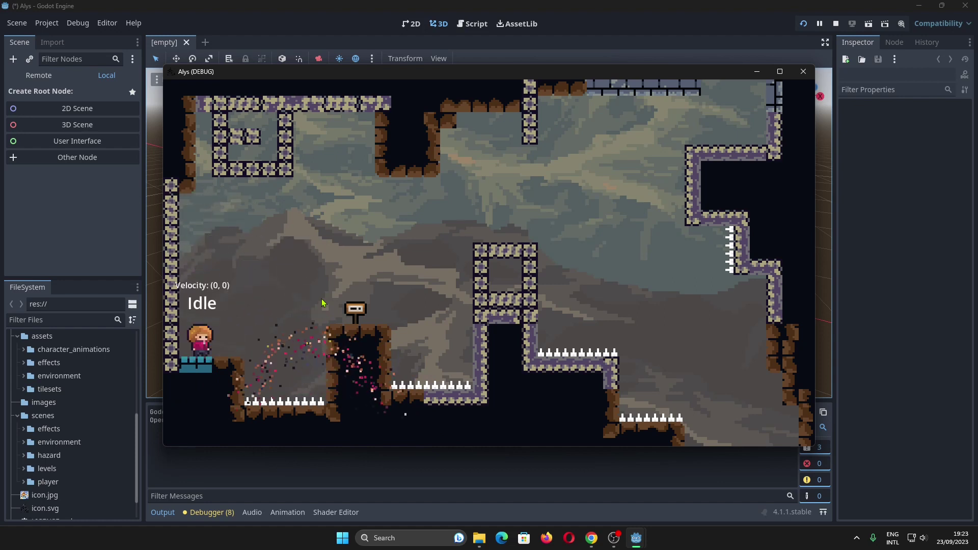
pyautogui.press('space')
pyautogui.press('Right')
pyautogui.press('Right')
pyautogui.press('space')
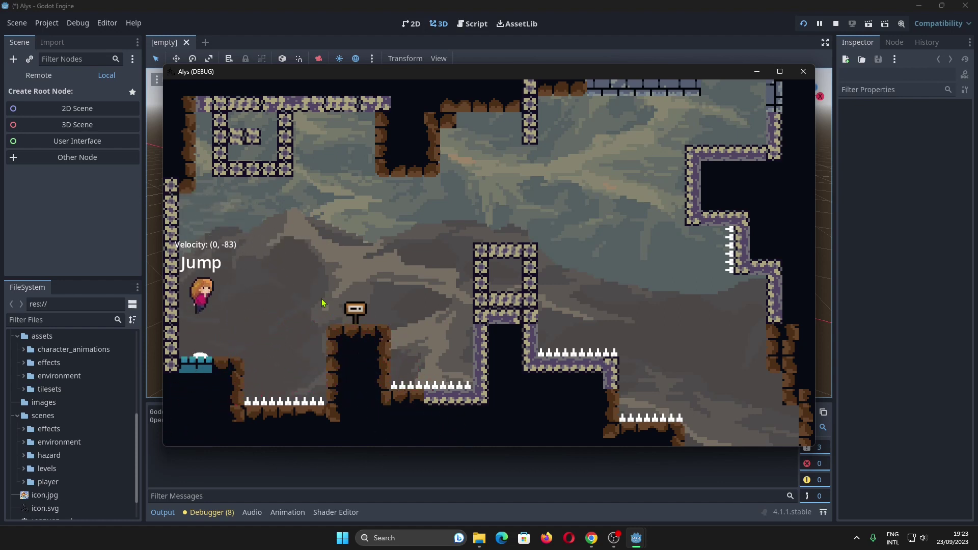
pyautogui.press('space')
pyautogui.press('Right')
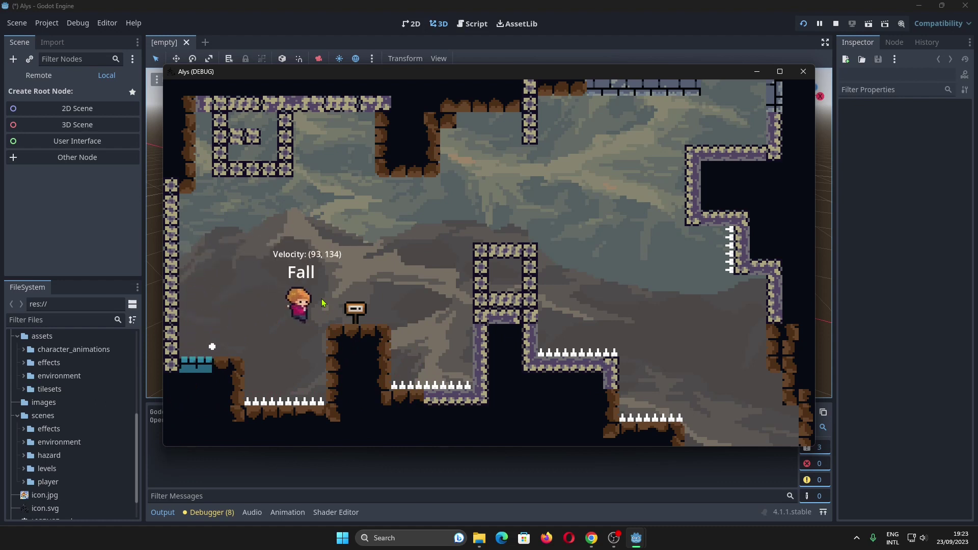
pyautogui.press('space')
pyautogui.press('Right')
pyautogui.press('space')
pyautogui.press('Right')
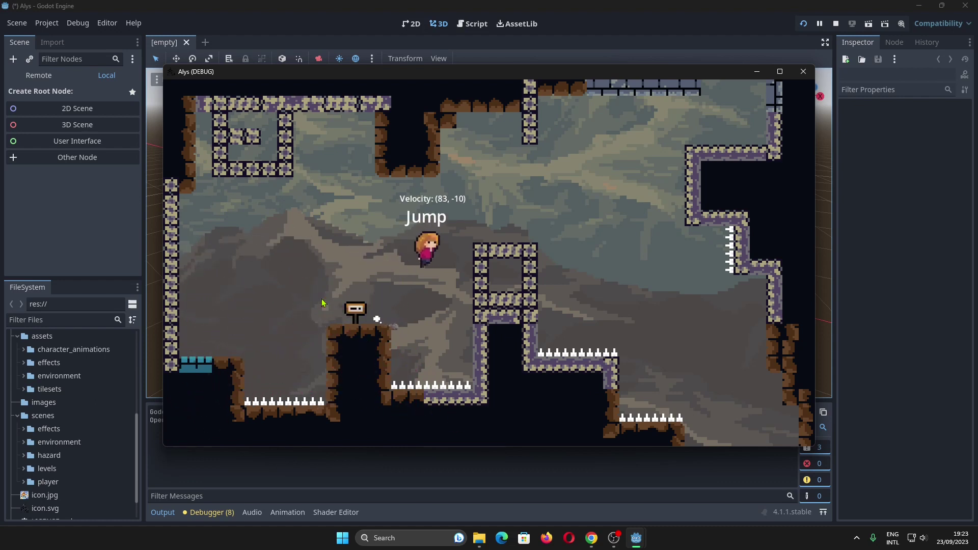
pyautogui.press('Left')
# Continue over the purple block and gaps with double-jumps, reaching the central pillar and beyond
pyautogui.press('Right')
pyautogui.press('space')
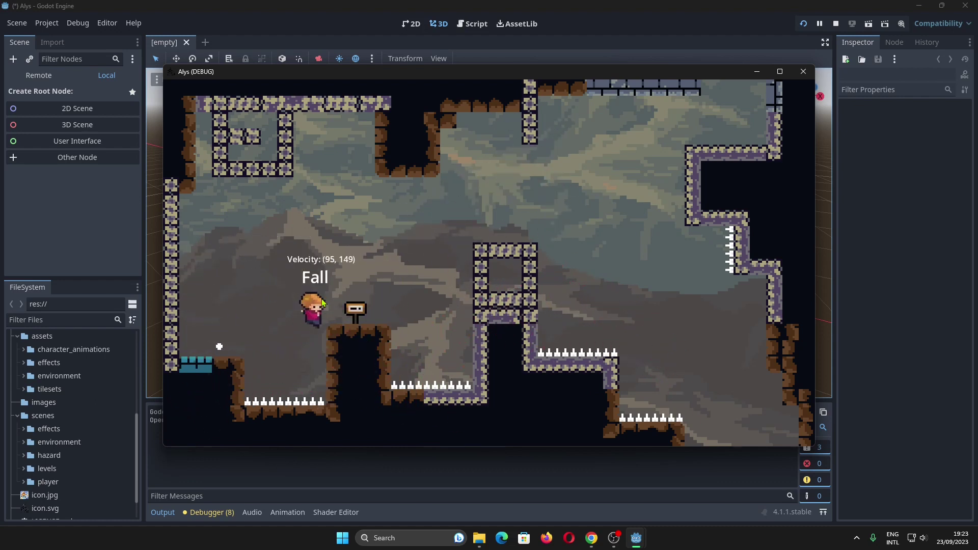
pyautogui.press('space')
pyautogui.press('Right')
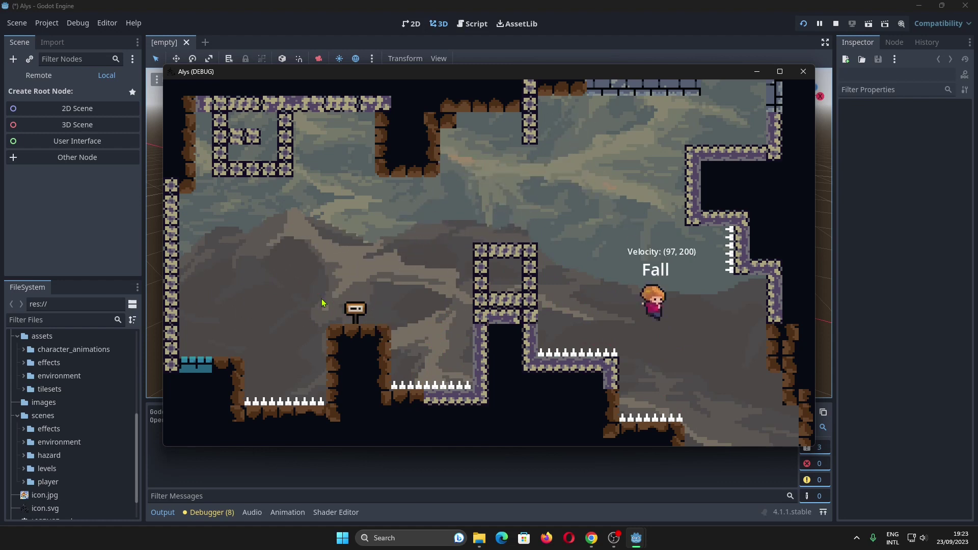
pyautogui.press('space')
pyautogui.press('Right')
pyautogui.press('Right')
pyautogui.press('space')
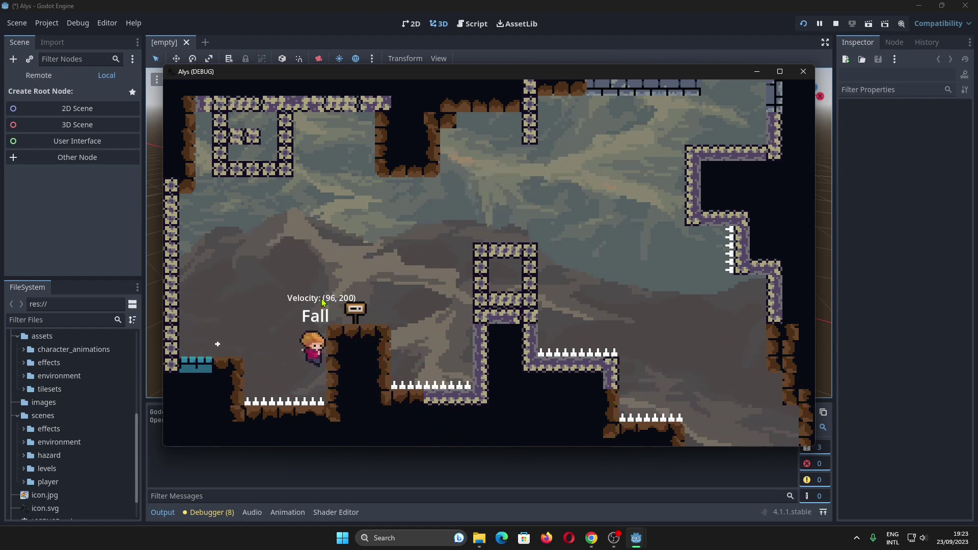
pyautogui.press('space')
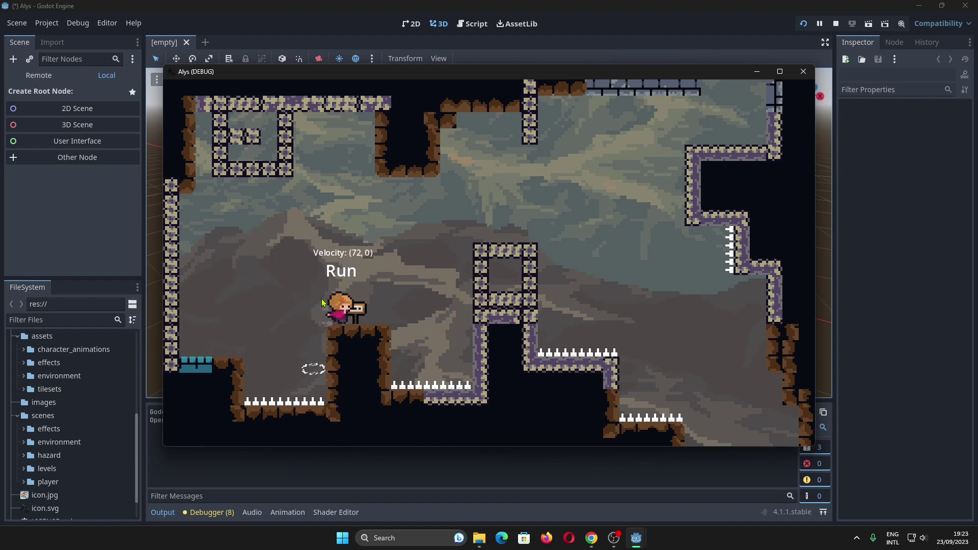
pyautogui.press('space')
pyautogui.press('space')
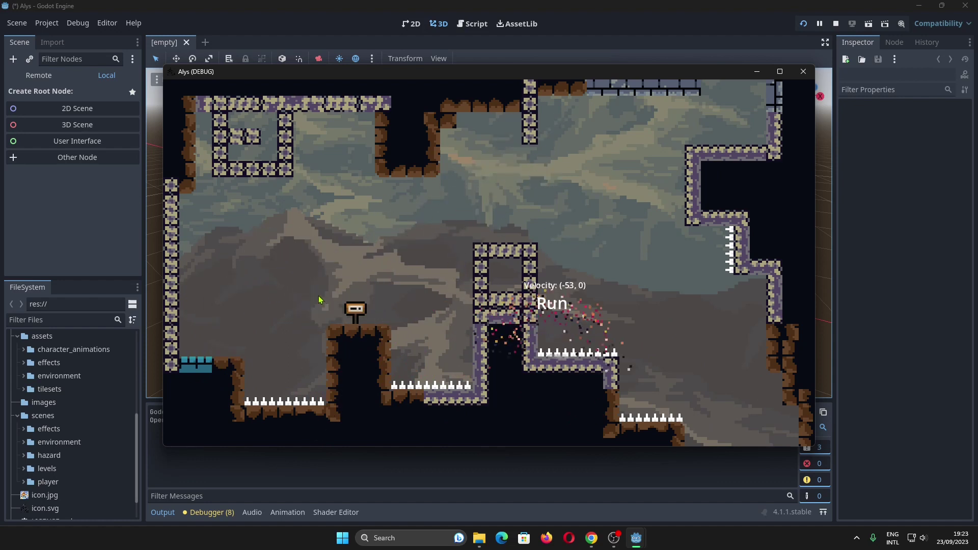
pyautogui.press('Right')
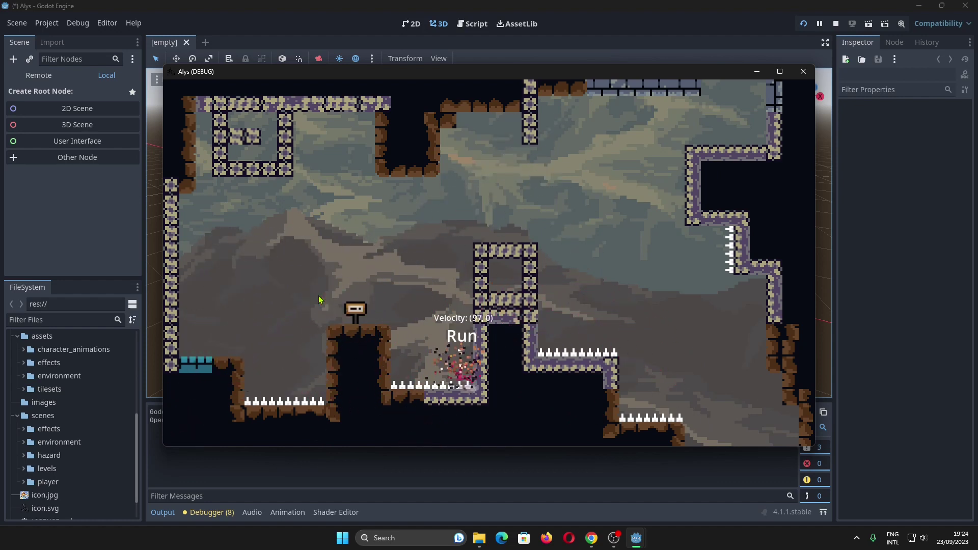
pyautogui.press('space')
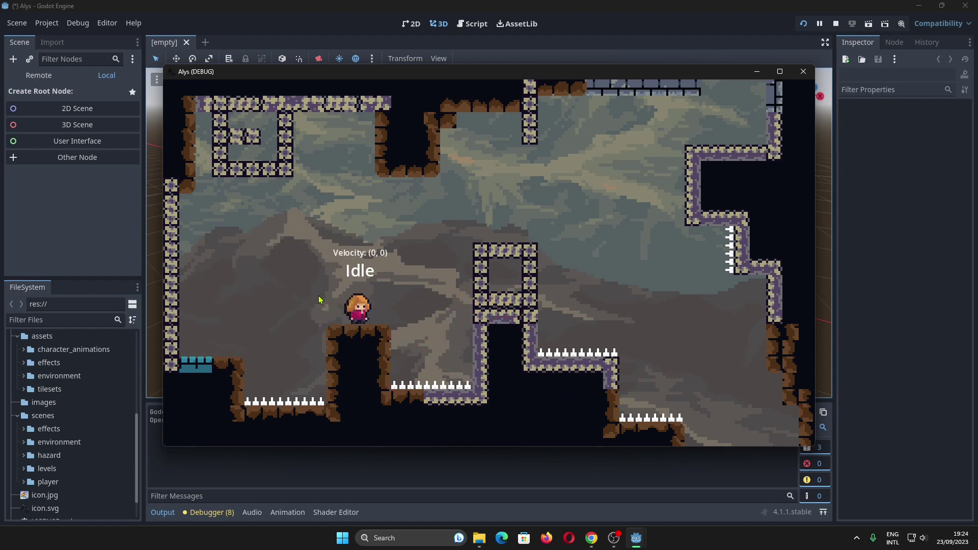
pyautogui.press('Right')
pyautogui.press('space')
pyautogui.press('space')
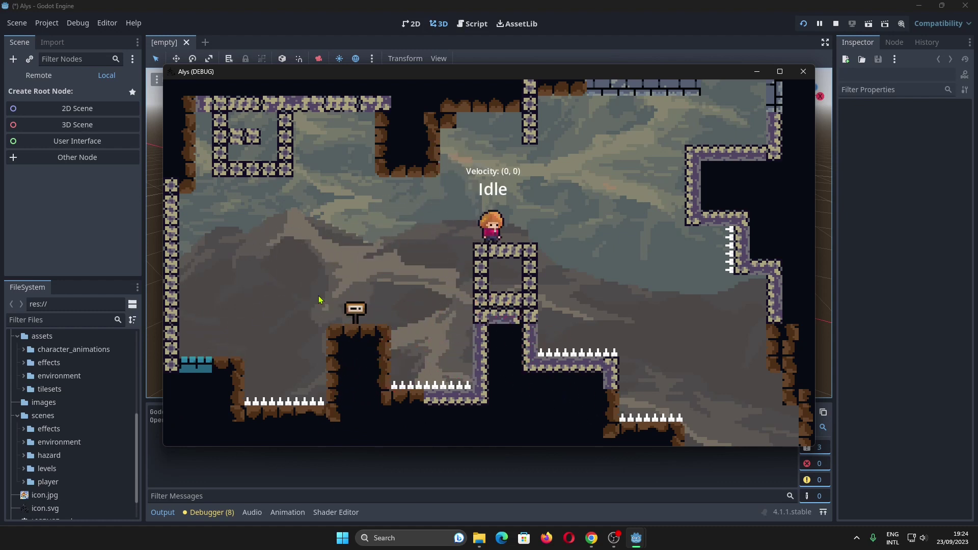
pyautogui.press('Right')
pyautogui.press('Left')
pyautogui.press('Right')
pyautogui.press('space')
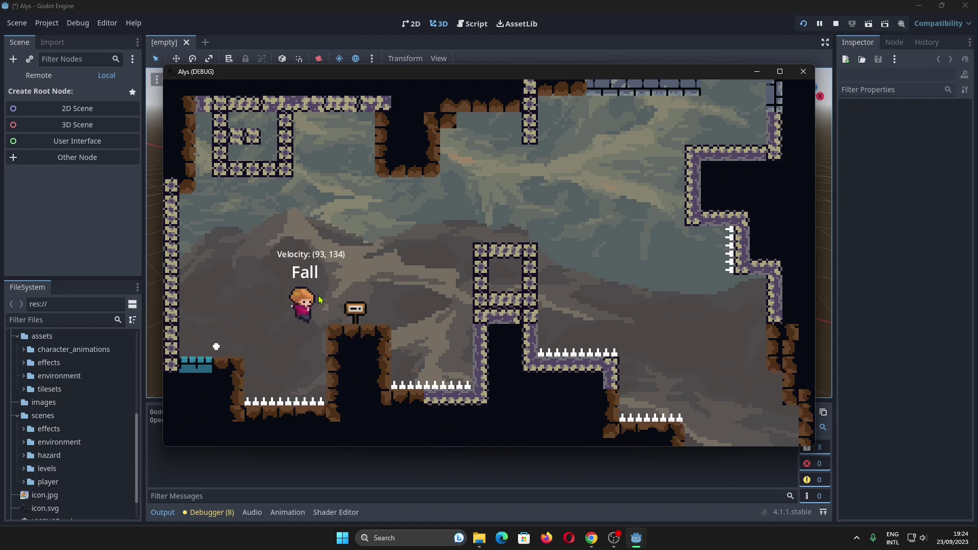
pyautogui.press('space')
pyautogui.press('Right')
pyautogui.press('space')
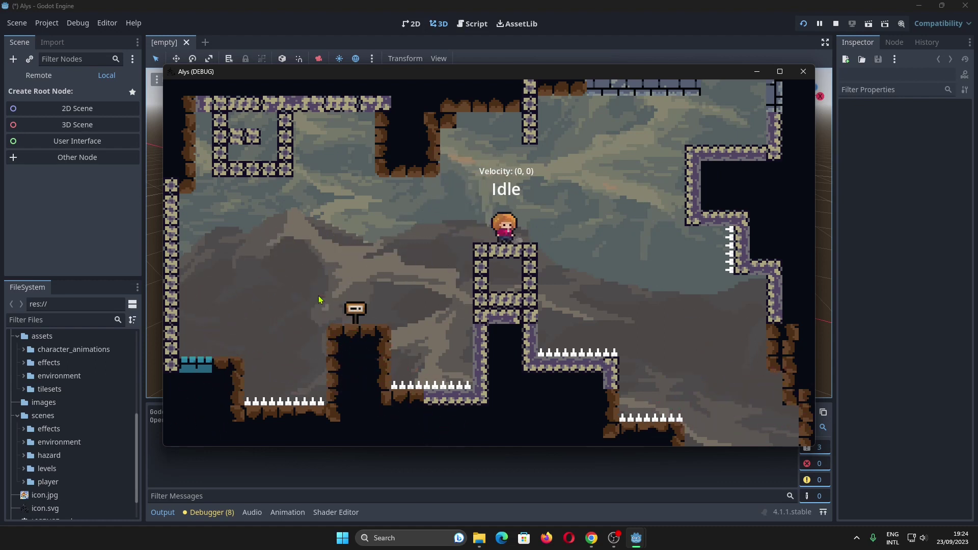
pyautogui.press('Right')
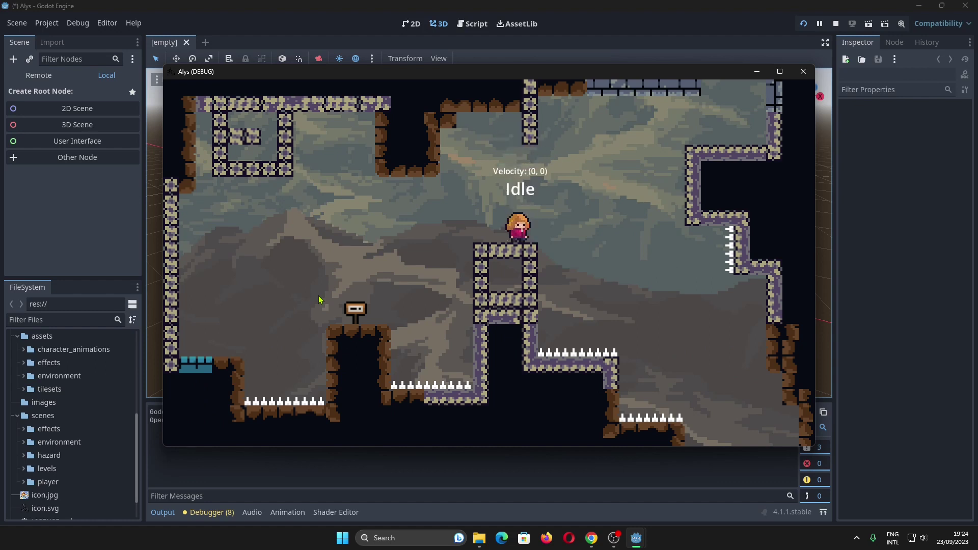
pyautogui.press('Left')
pyautogui.press('space')
pyautogui.press('Right')
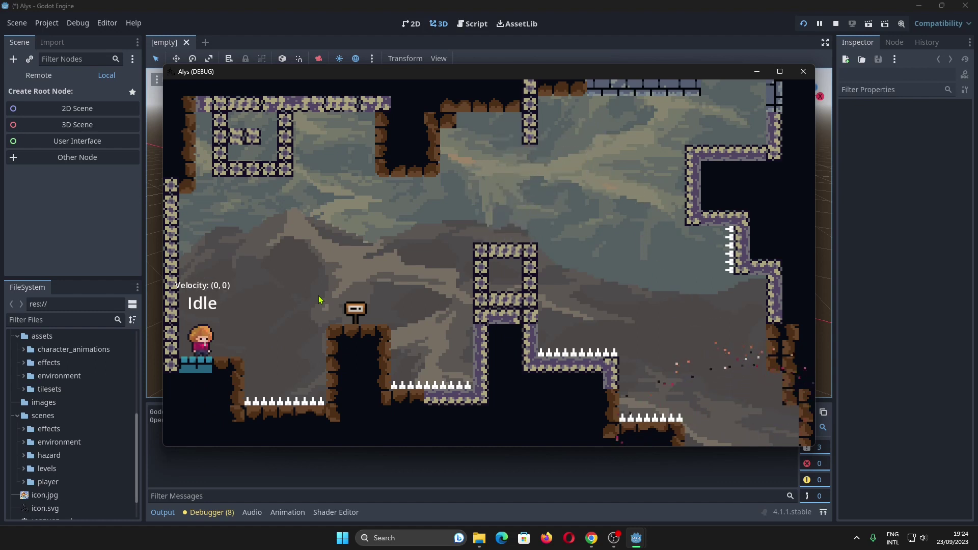
pyautogui.press('Right')
pyautogui.press('space')
pyautogui.press('space')
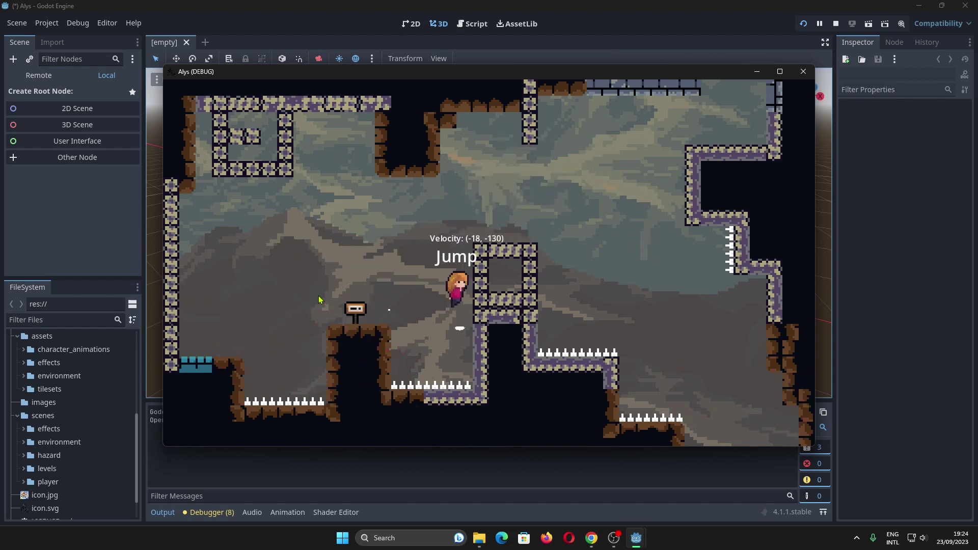
pyautogui.press('Right')
pyautogui.press('Right')
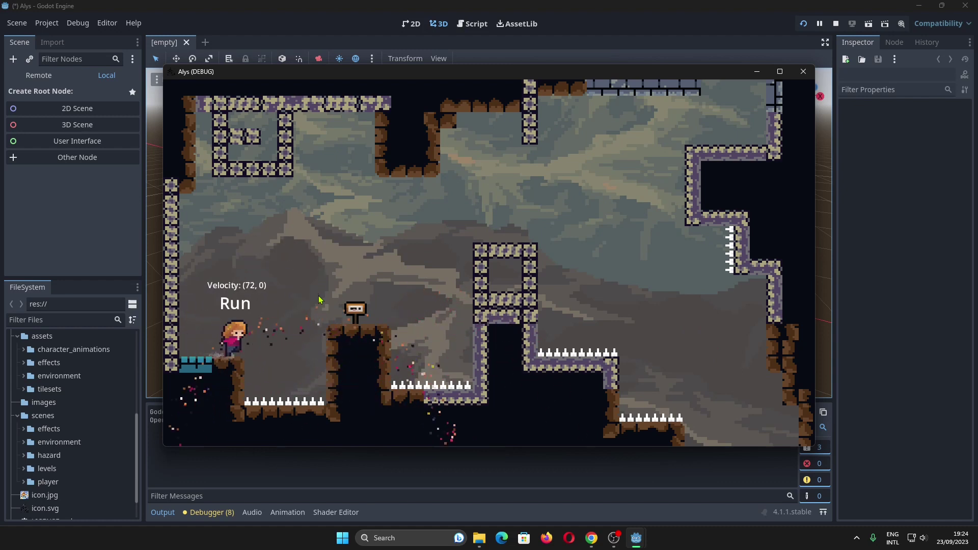
pyautogui.press('space')
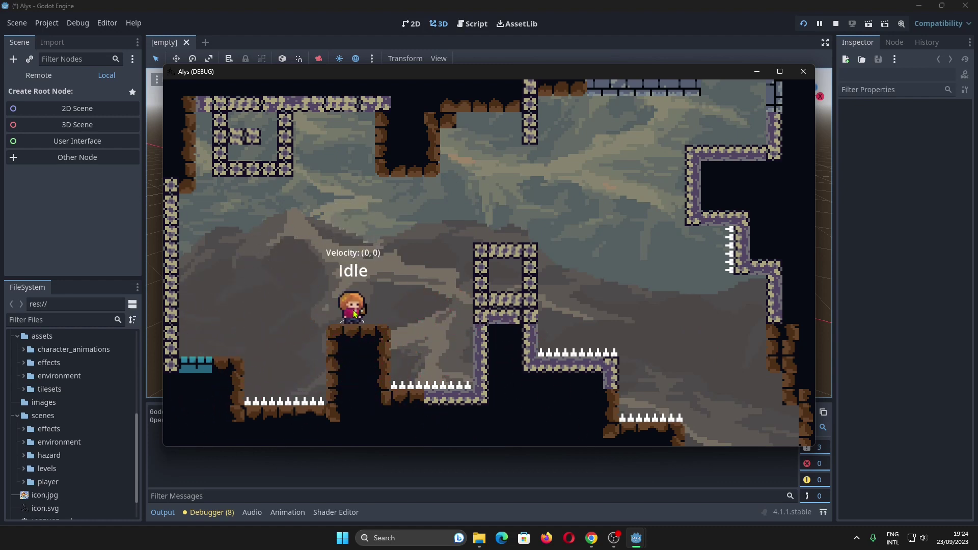
pyautogui.press('Right')
pyautogui.press('space')
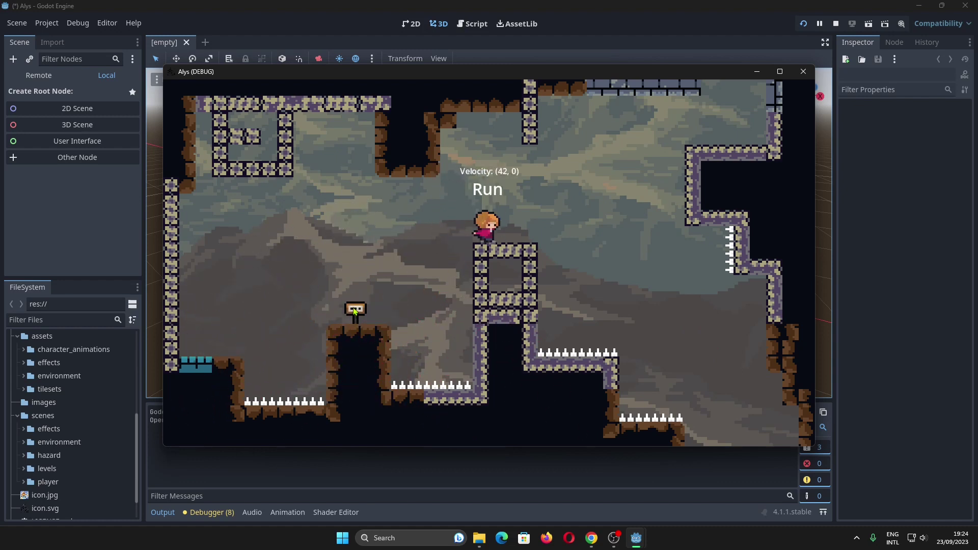
pyautogui.press('Right')
# Close the game, quit Alys without saving, and browse Asset Library projects in a maximized Project Manager
pyautogui.click(804, 73)
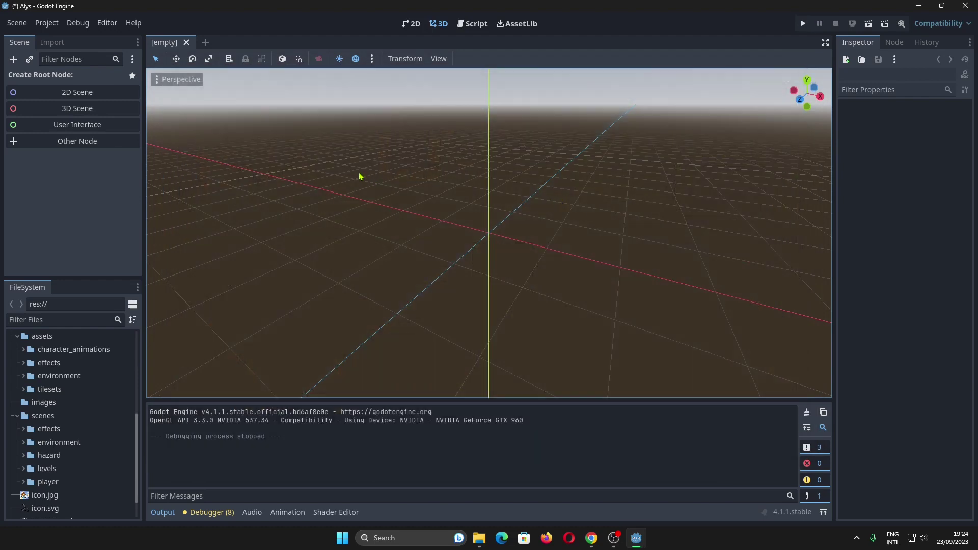
pyautogui.click(47, 23)
pyautogui.click(55, 179)
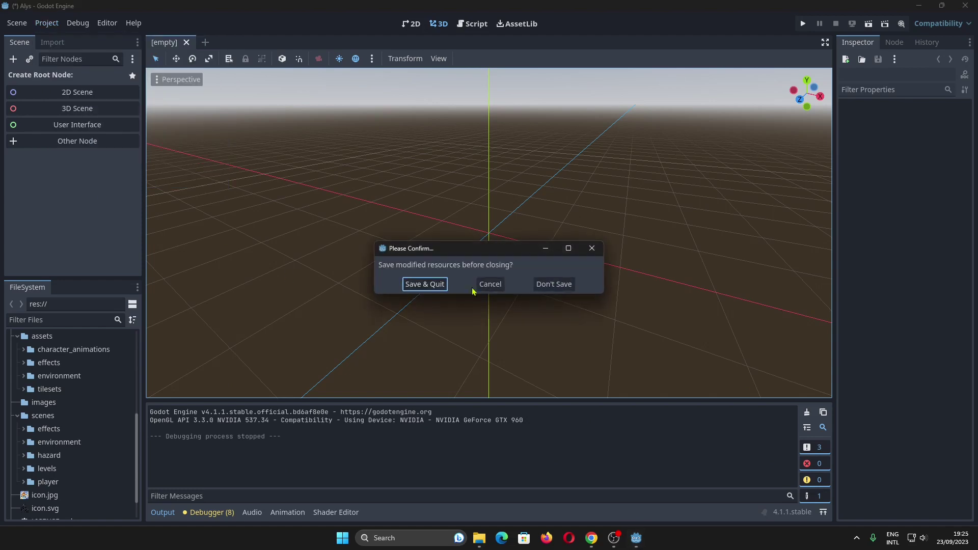
pyautogui.click(551, 284)
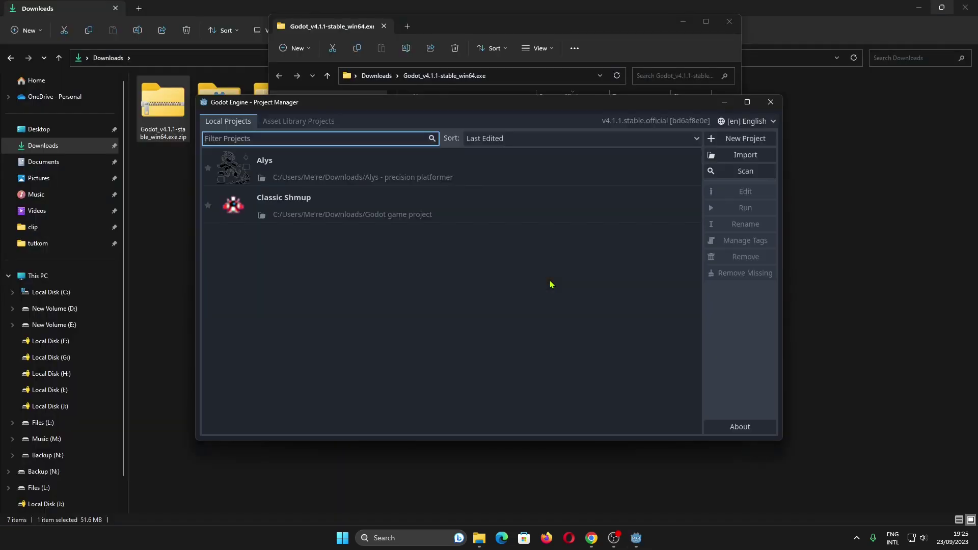
pyautogui.click(747, 102)
pyautogui.click(118, 25)
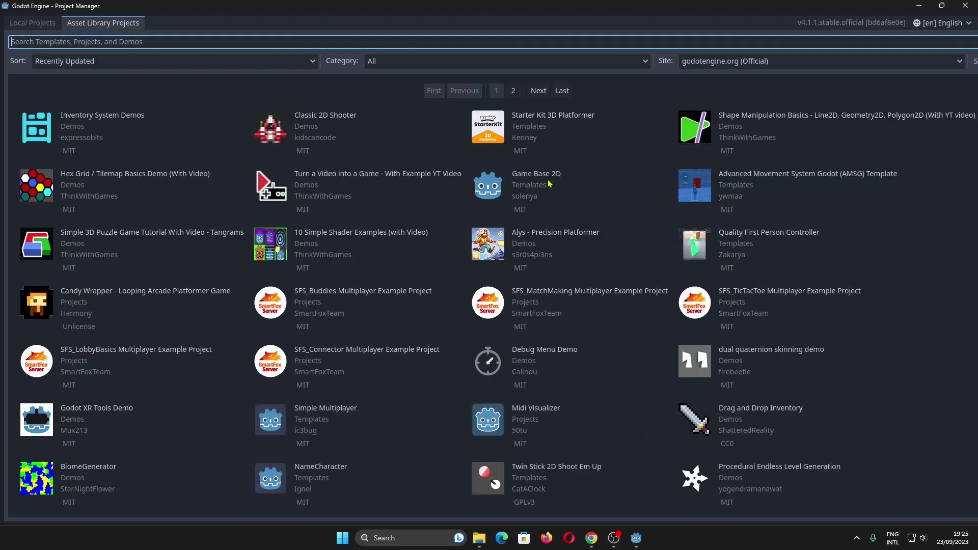
# Filter the Asset Library to Demos and download World of Alpheratz (Platformer Demo)
pyautogui.click(549, 61)
pyautogui.click(550, 109)
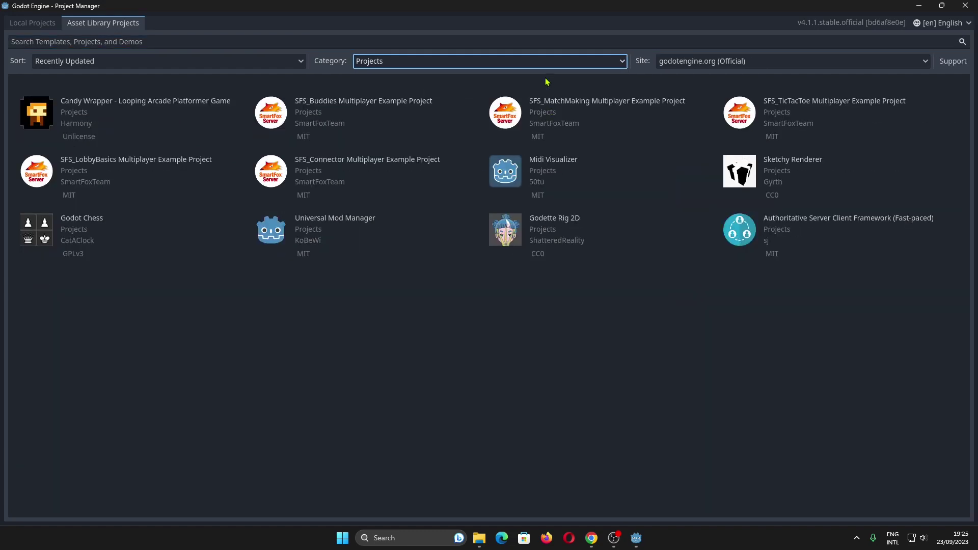
pyautogui.click(546, 61)
pyautogui.click(520, 119)
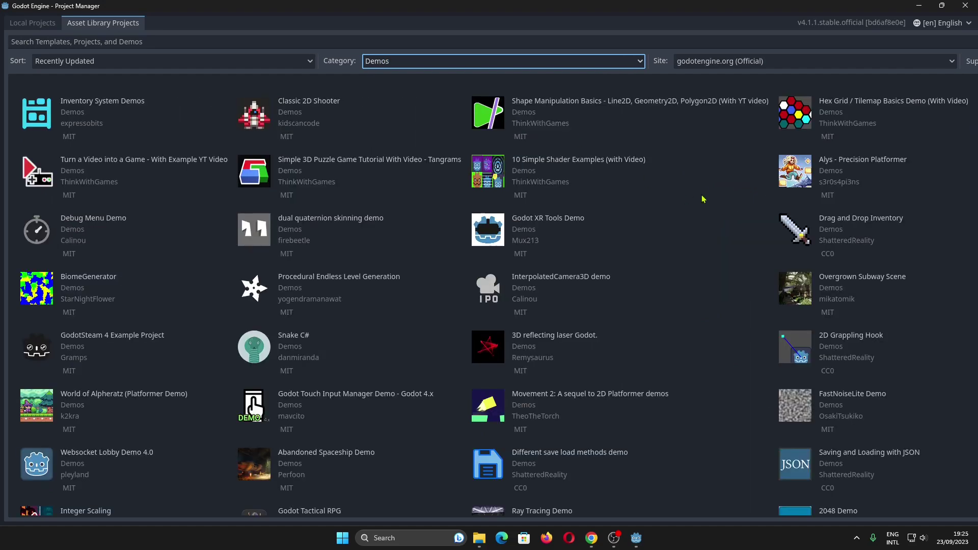
pyautogui.scroll(-2, 702, 198)
pyautogui.click(109, 285)
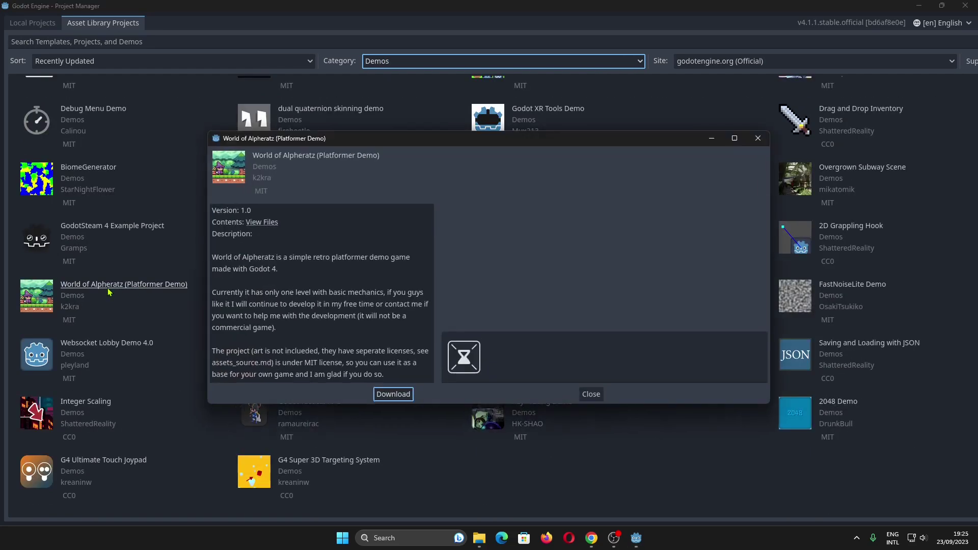
pyautogui.click(393, 394)
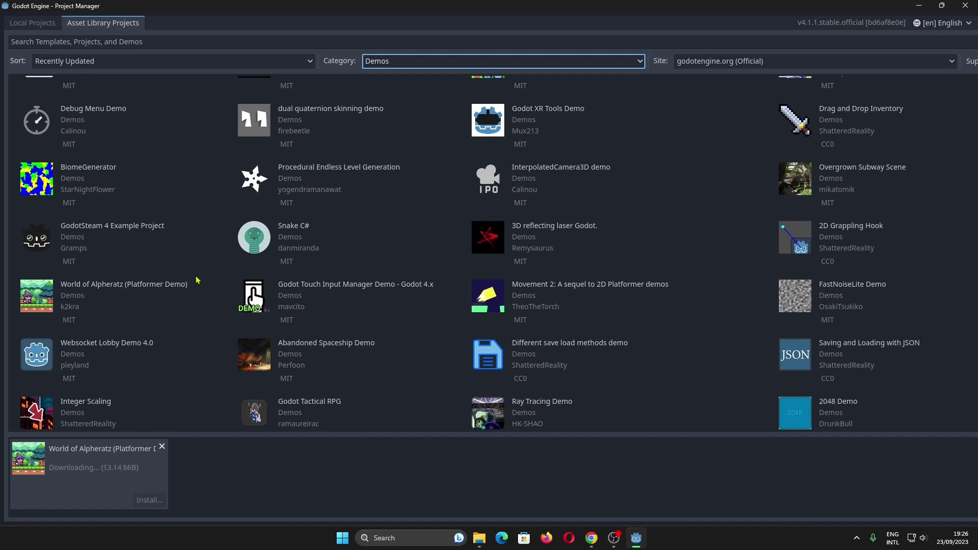
# Install World of Alpheratz into a new folder under Documents and open it in the editor
pyautogui.click(626, 250)
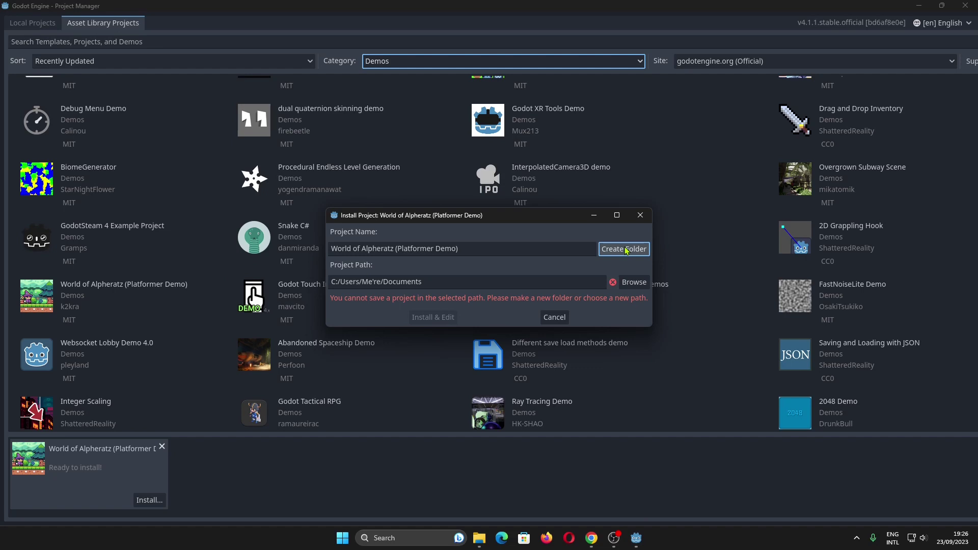
pyautogui.click(626, 250)
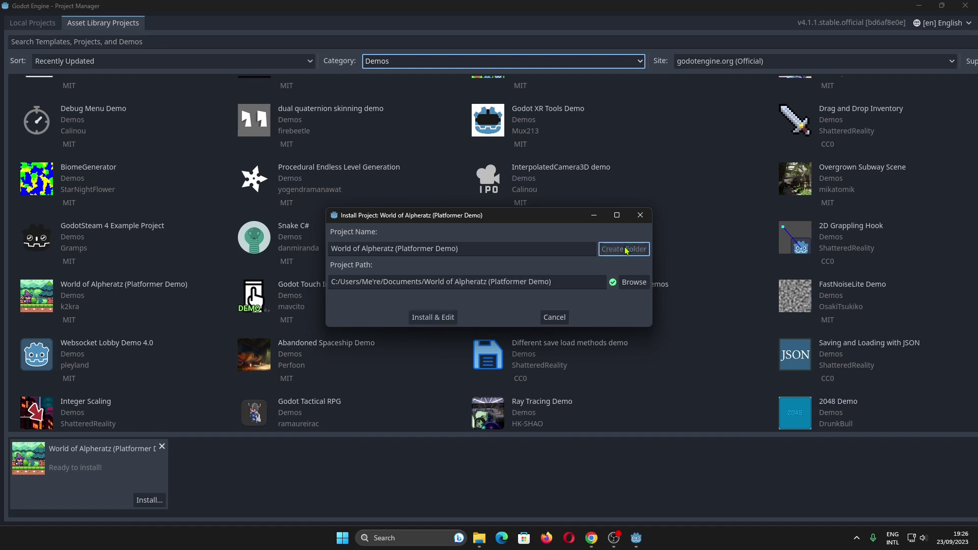
pyautogui.click(451, 324)
pyautogui.click(432, 318)
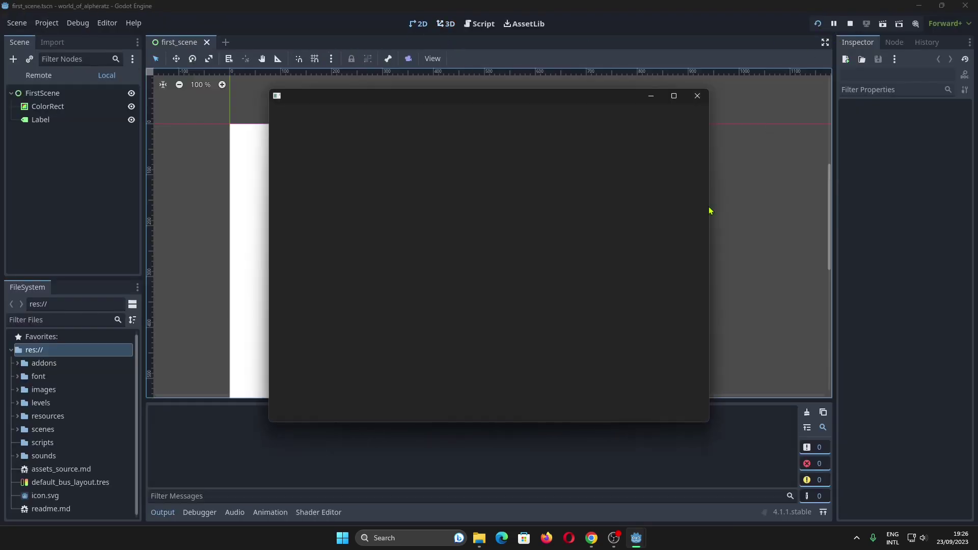
# Maximize the game window showing the United Evils of Andromeda title, then close it
pyautogui.click(674, 96)
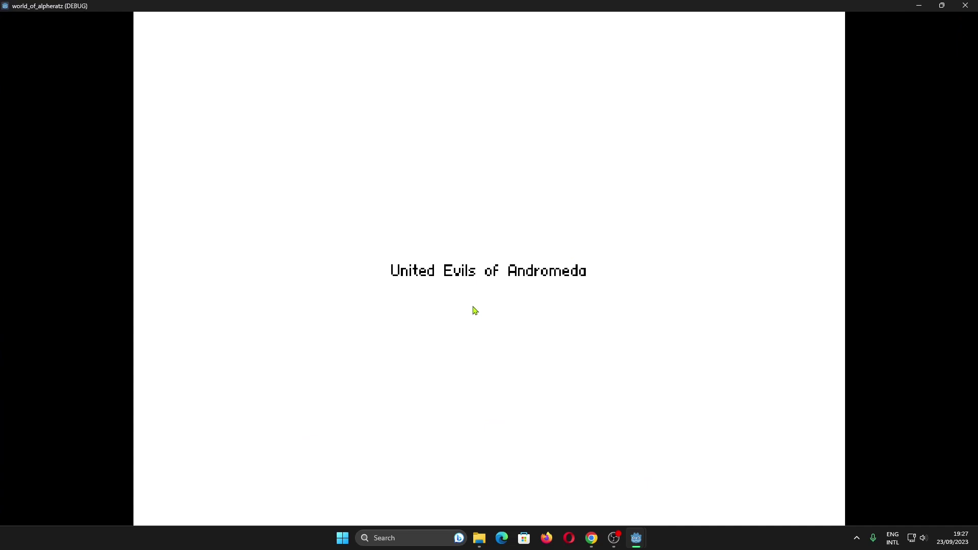
pyautogui.click(966, 5)
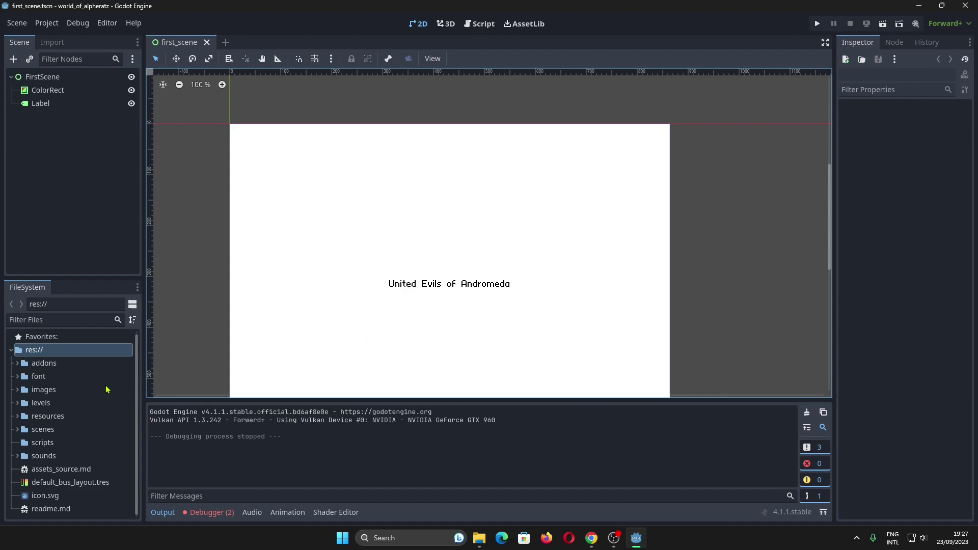
# Open readme.md in the script editor and scroll through it
pyautogui.doubleClick(51, 508)
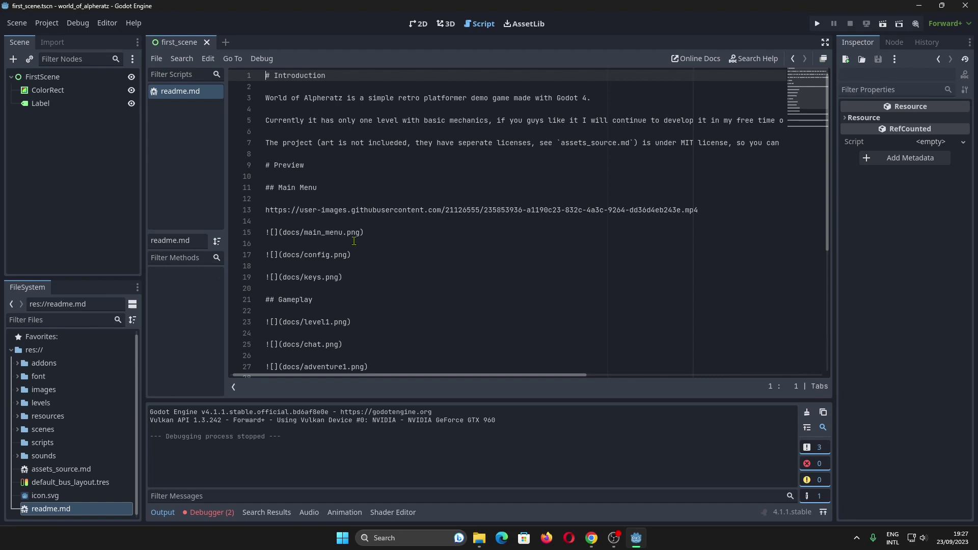
pyautogui.scroll(-2, 354, 241)
pyautogui.scroll(-3, 354, 241)
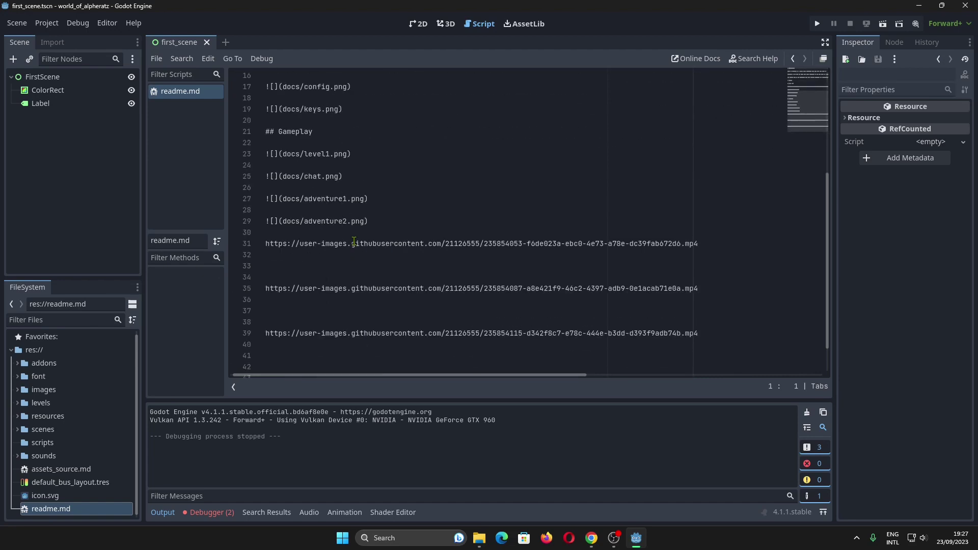
pyautogui.scroll(1, 354, 241)
pyautogui.scroll(4, 354, 241)
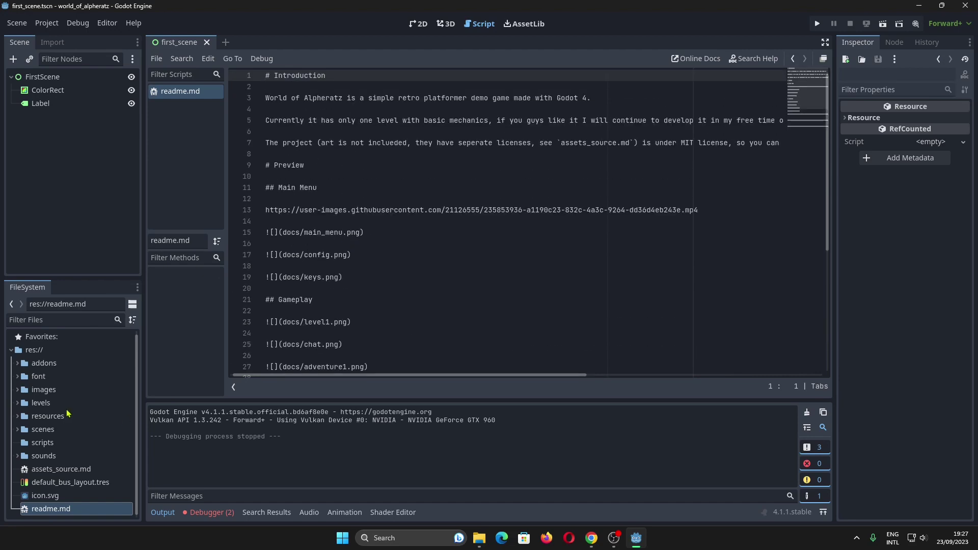
# Try opening levels/level_1.tscn and dismiss the missing-file alert
pyautogui.doubleClick(36, 403)
pyautogui.doubleClick(51, 416)
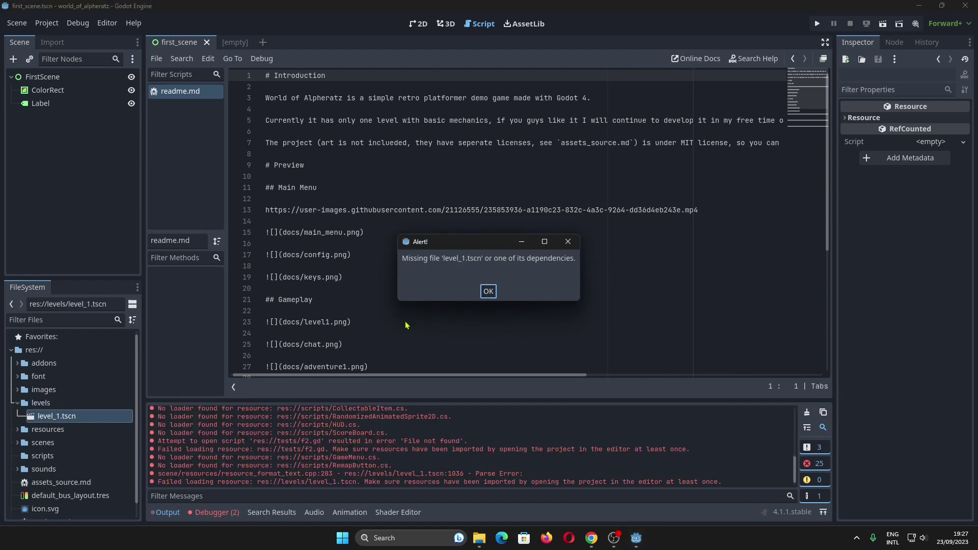
pyautogui.click(487, 291)
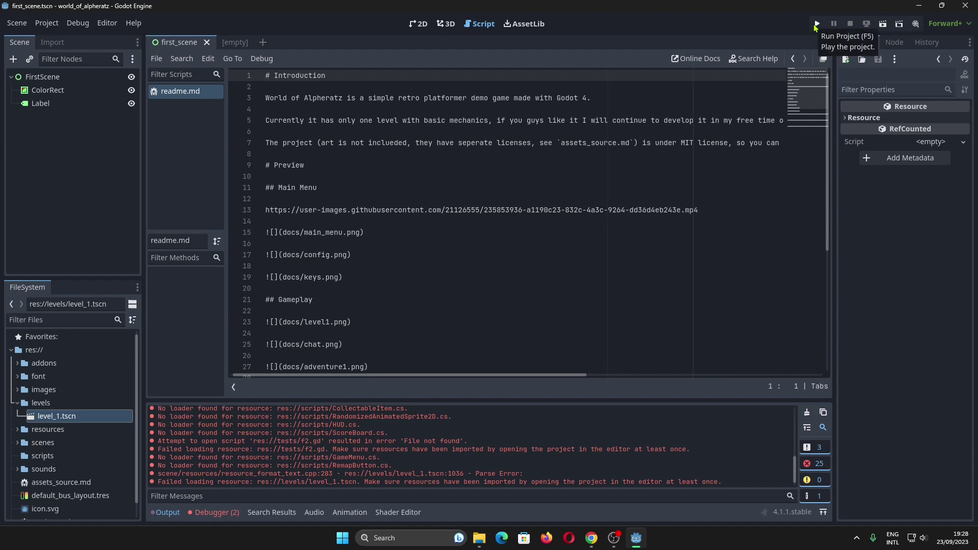
# Run the World of Alpheratz project and expand the scenes folder in FileSystem
pyautogui.click(815, 24)
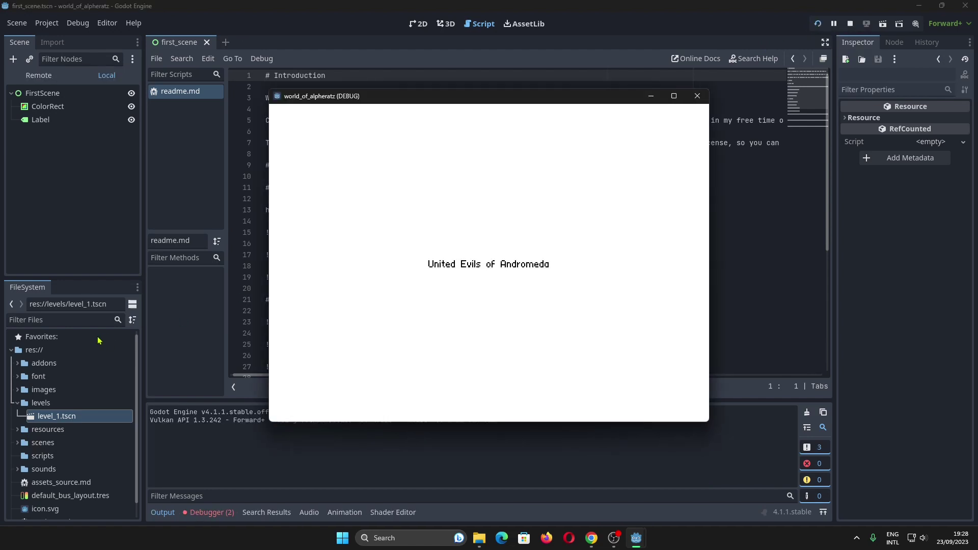
pyautogui.scroll(-1, 62, 370)
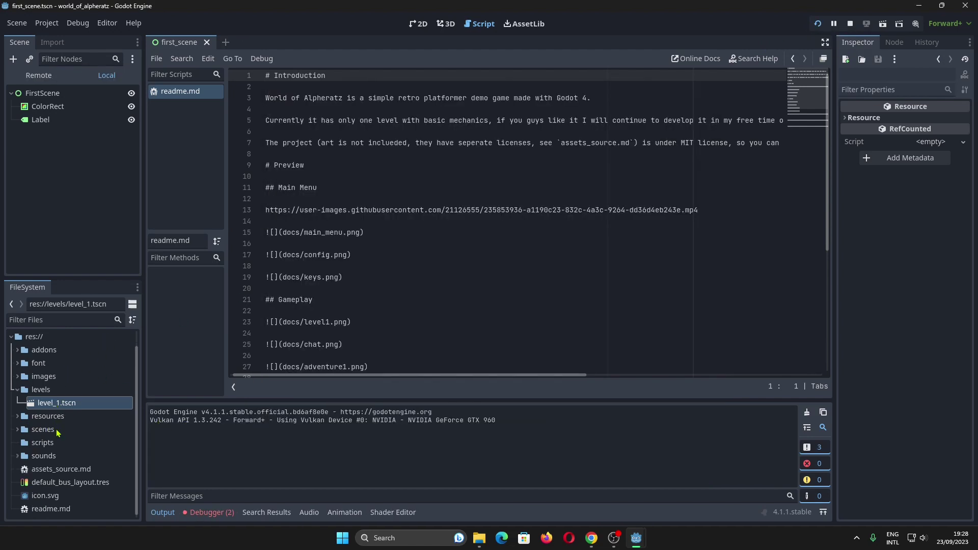
pyautogui.click(17, 430)
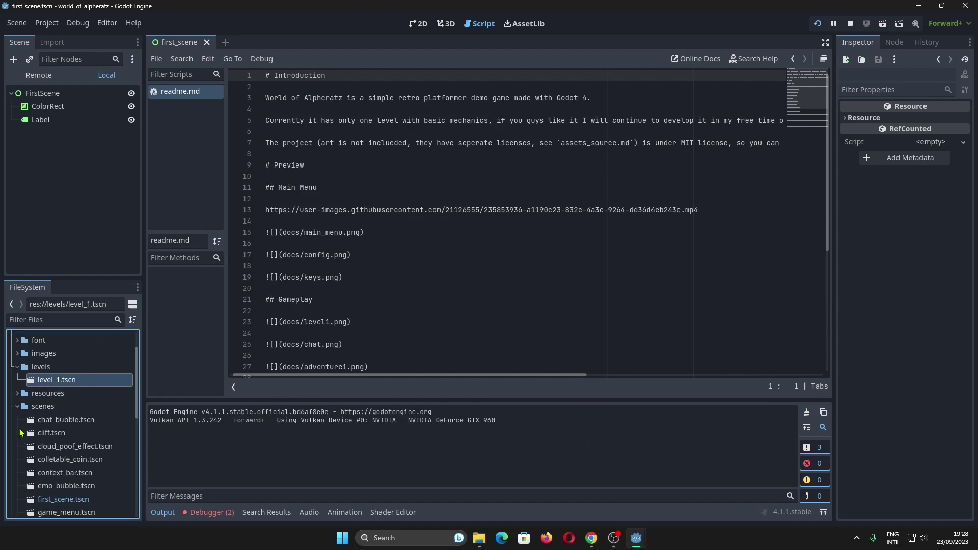
pyautogui.scroll(-5, 77, 433)
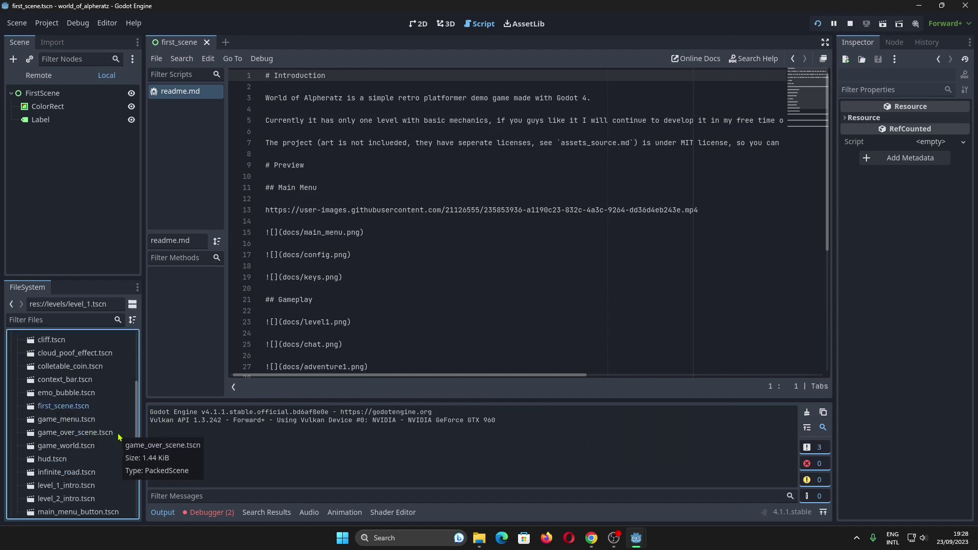
pyautogui.scroll(-2, 114, 436)
pyautogui.scroll(-2, 118, 436)
pyautogui.scroll(2, 120, 436)
# Bring the world_of_alpheratz (DEBUG) window forward and close it to stop debugging
pyautogui.moveTo(631, 538)
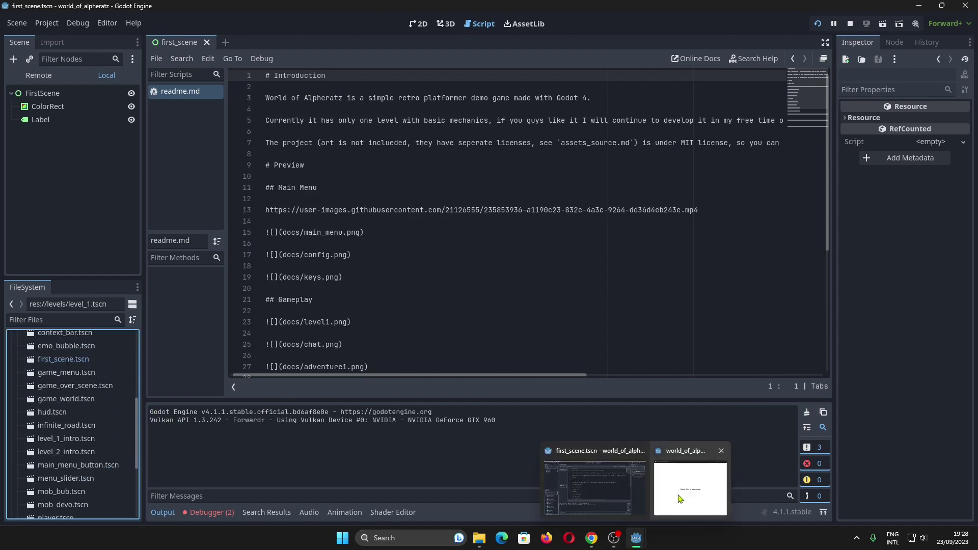
pyautogui.click(687, 483)
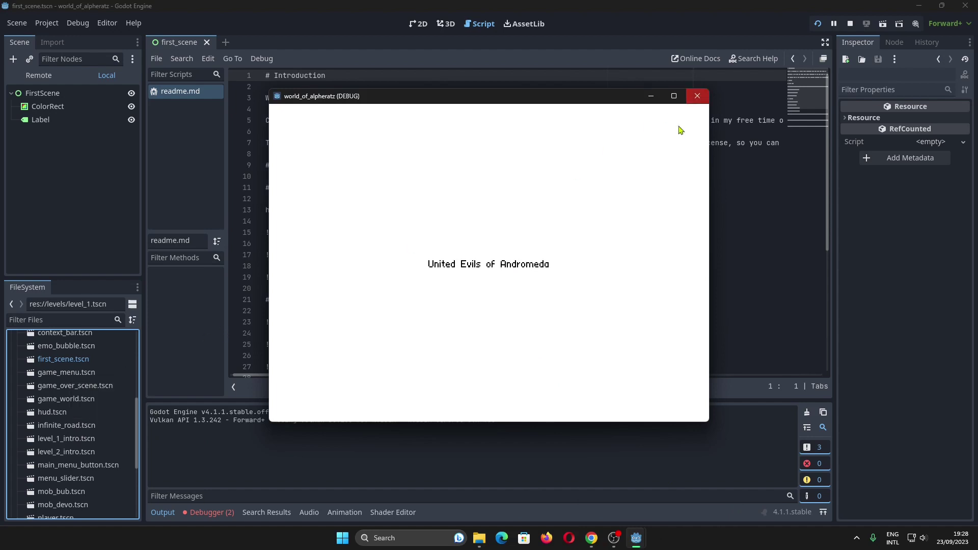
pyautogui.click(698, 96)
pyautogui.scroll(2, 61, 408)
pyautogui.scroll(2, 60, 402)
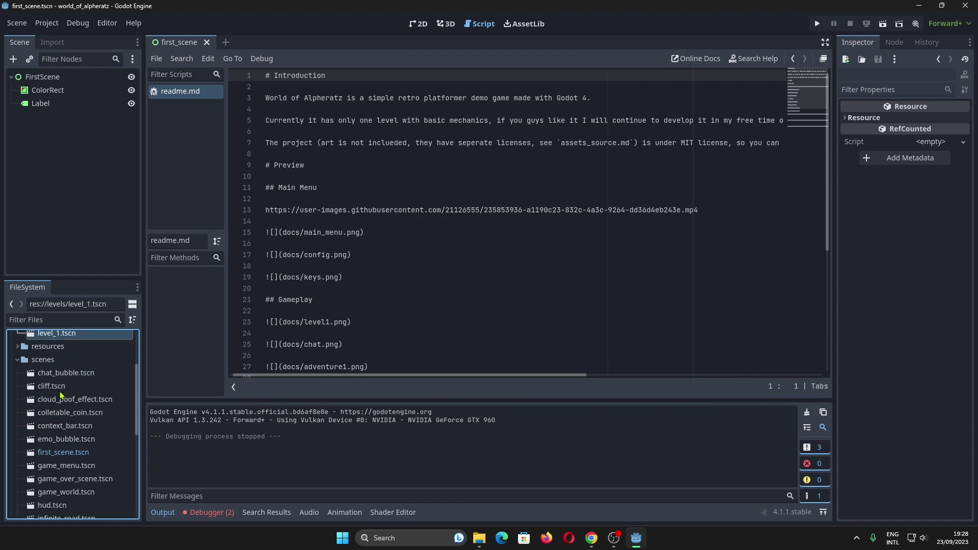
pyautogui.scroll(-1, 59, 419)
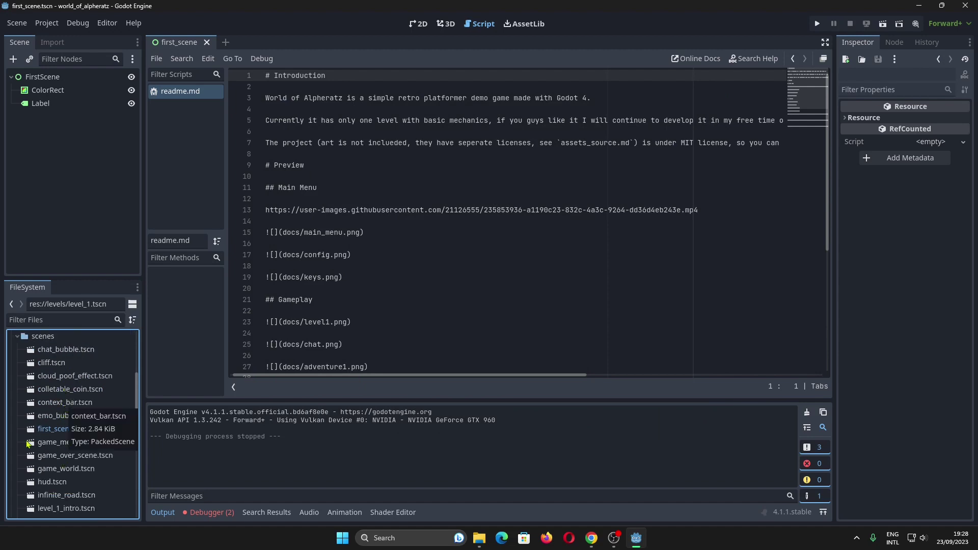
# Open game_world.tscn, test-run the project, then close the game window
pyautogui.doubleClick(51, 469)
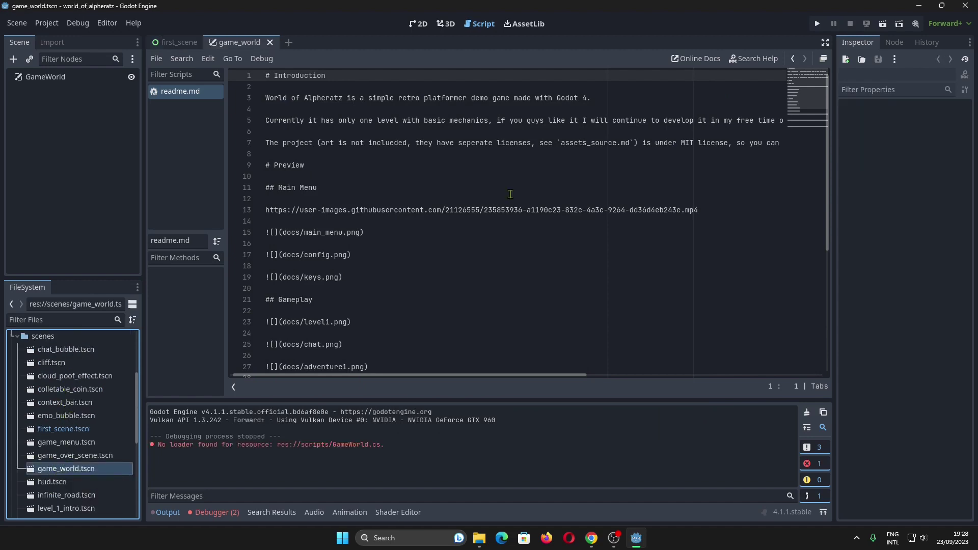
pyautogui.click(817, 24)
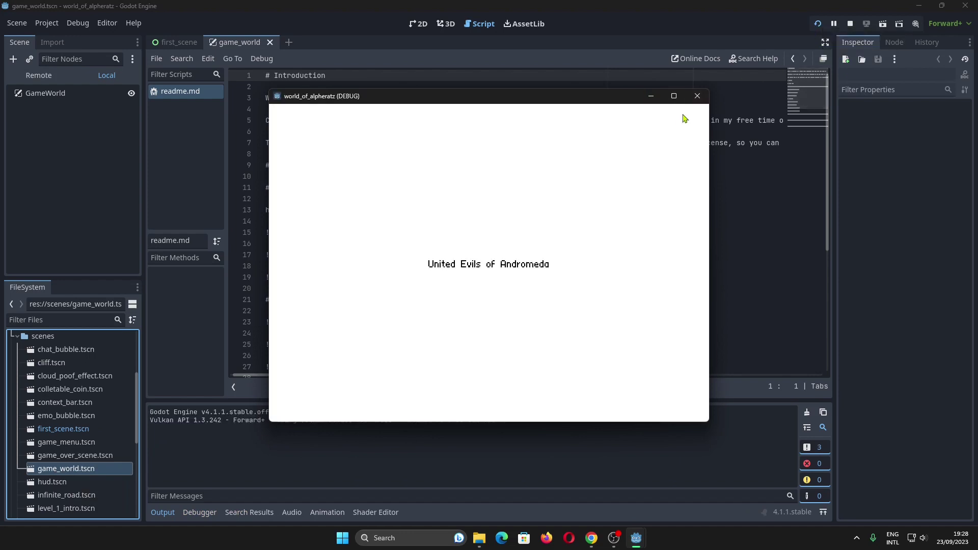
pyautogui.click(698, 95)
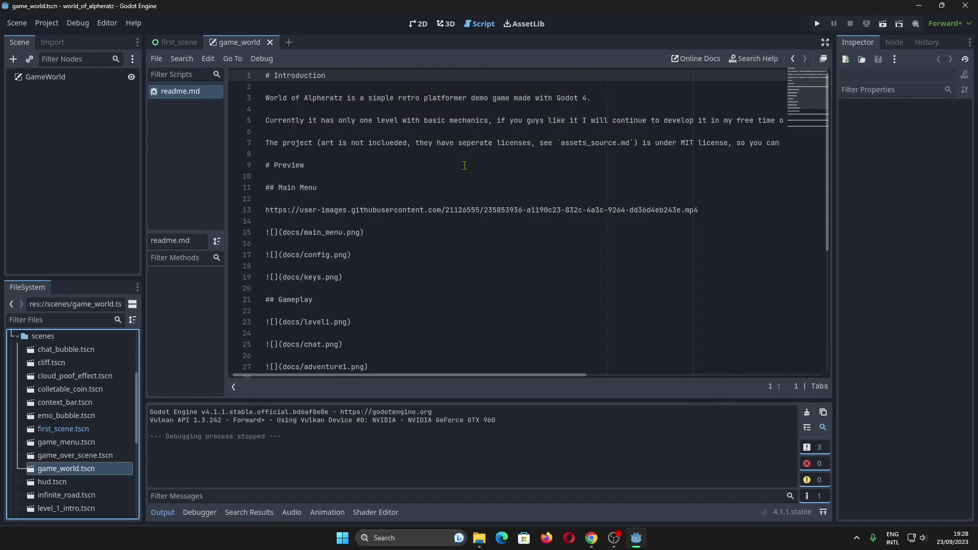
# Select lines of the readme text, then bring up the in-editor Asset Library
pyautogui.click(347, 151)
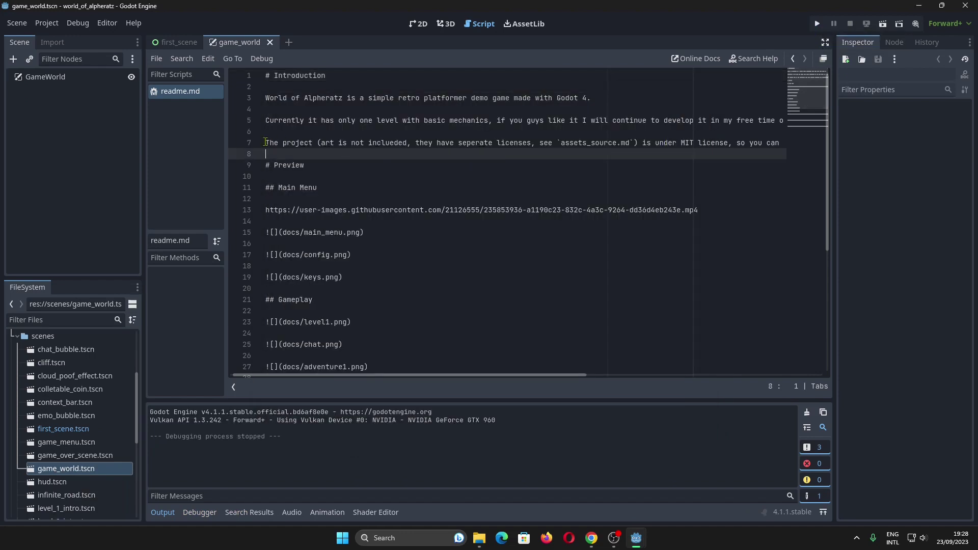
pyautogui.moveTo(265, 142); pyautogui.dragTo(778, 143)
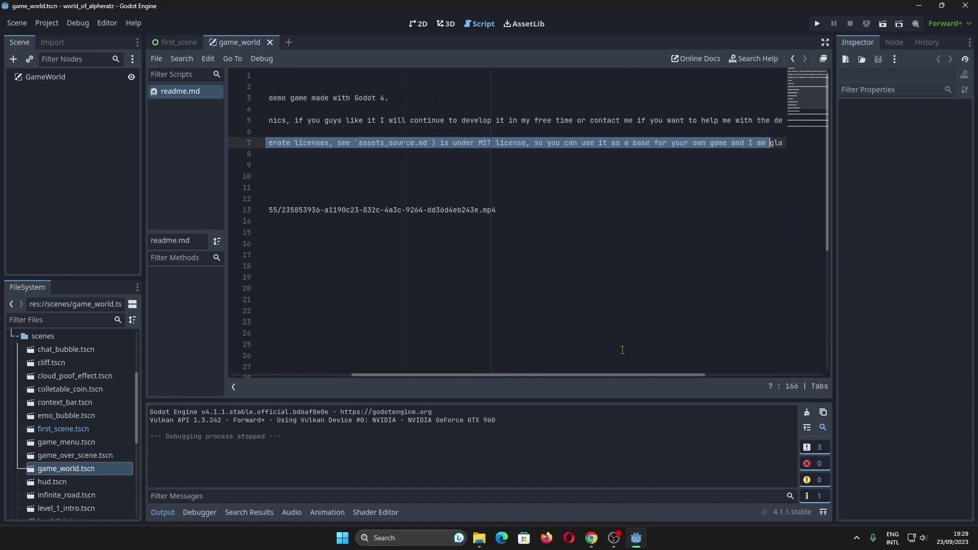
pyautogui.moveTo(659, 375)
pyautogui.mouseDown()
pyautogui.moveTo(773, 375)
pyautogui.moveTo(359, 375)
pyautogui.mouseUp()
pyautogui.scroll(-6, 408, 273)
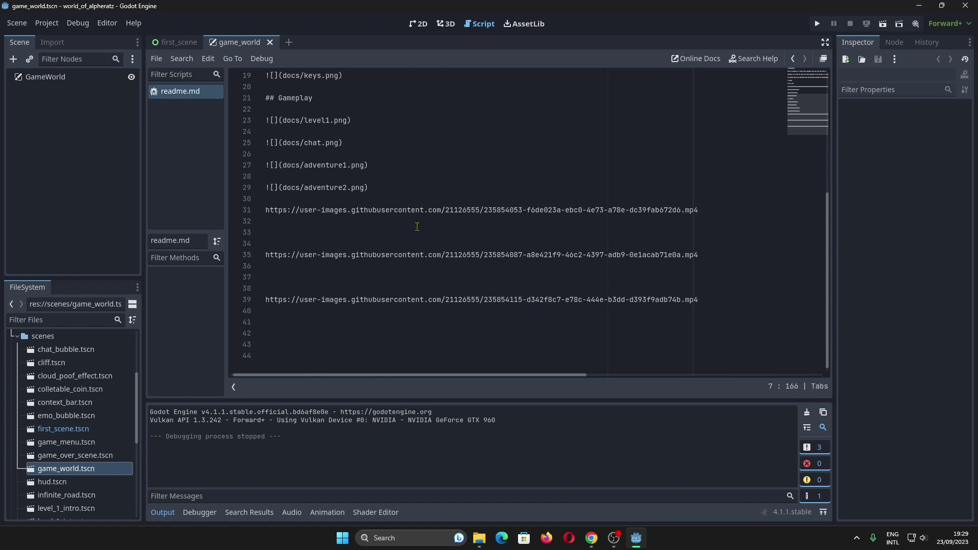
pyautogui.click(529, 26)
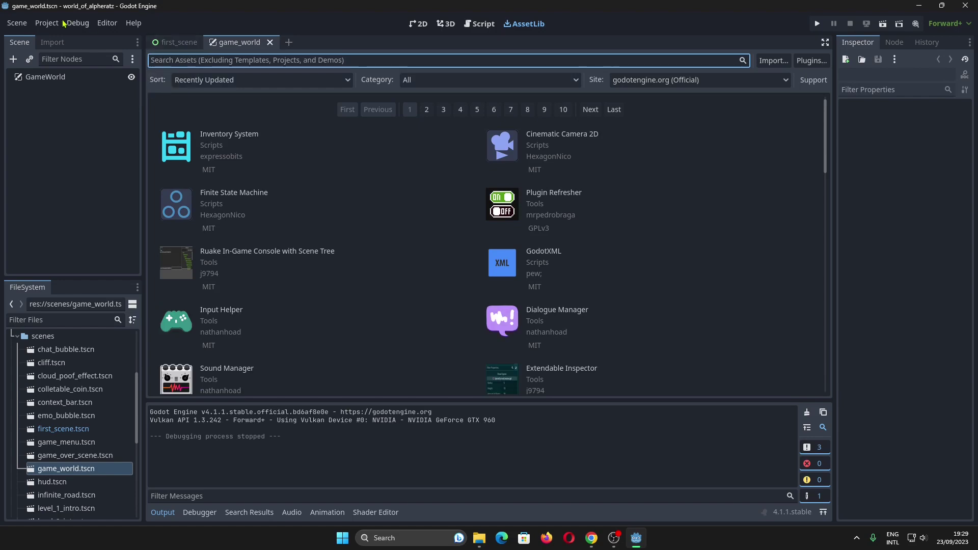
# Quit to the Project List and remove world_of_alpheratz from it
pyautogui.click(47, 22)
pyautogui.click(66, 166)
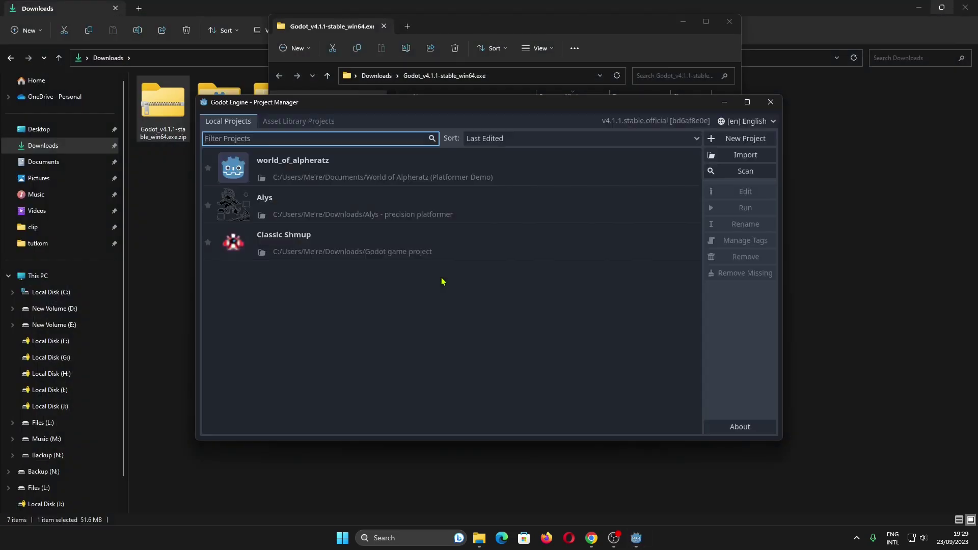
pyautogui.click(445, 173)
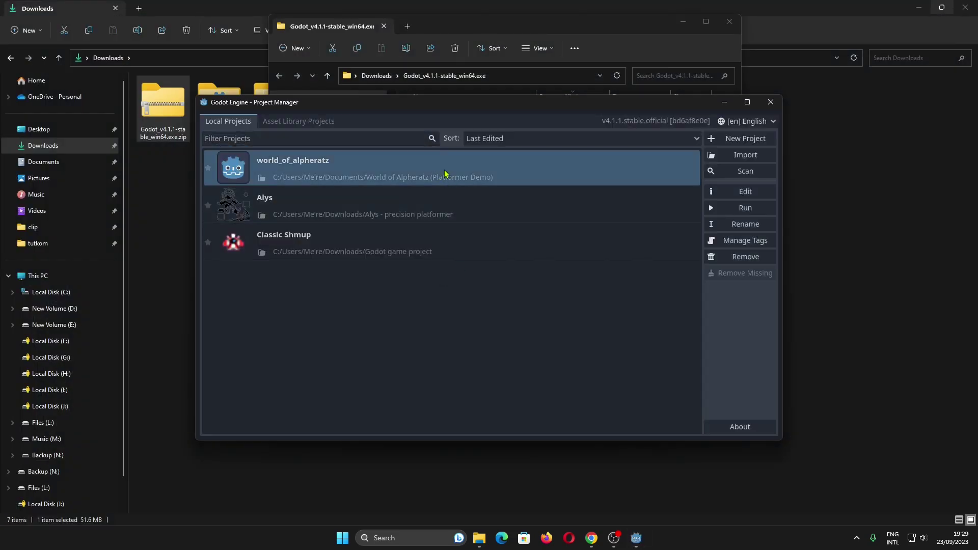
pyautogui.click(745, 257)
pyautogui.click(467, 290)
# Browse Asset Library projects to page 2 and open the Abandoned Spaceship Demo details
pyautogui.click(313, 122)
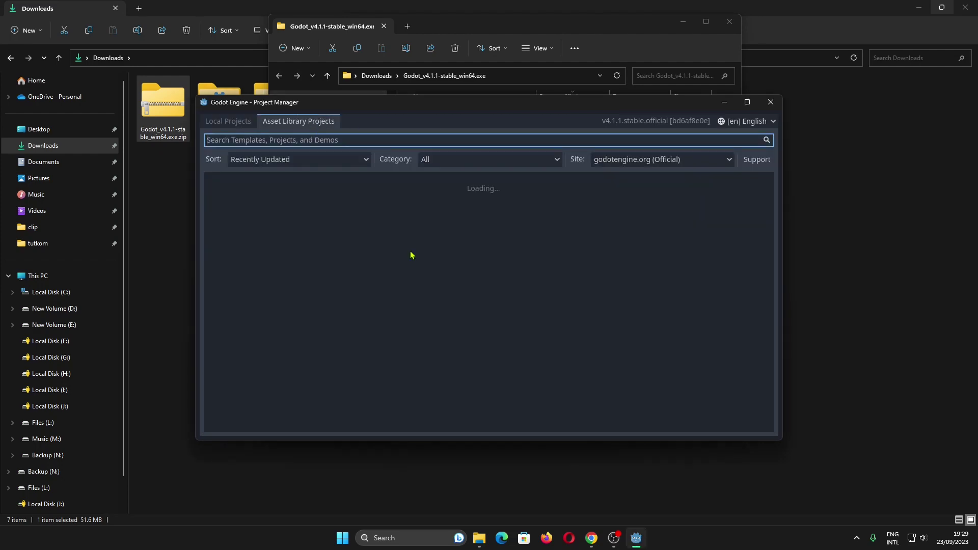
pyautogui.click(747, 102)
pyautogui.scroll(-5, 517, 216)
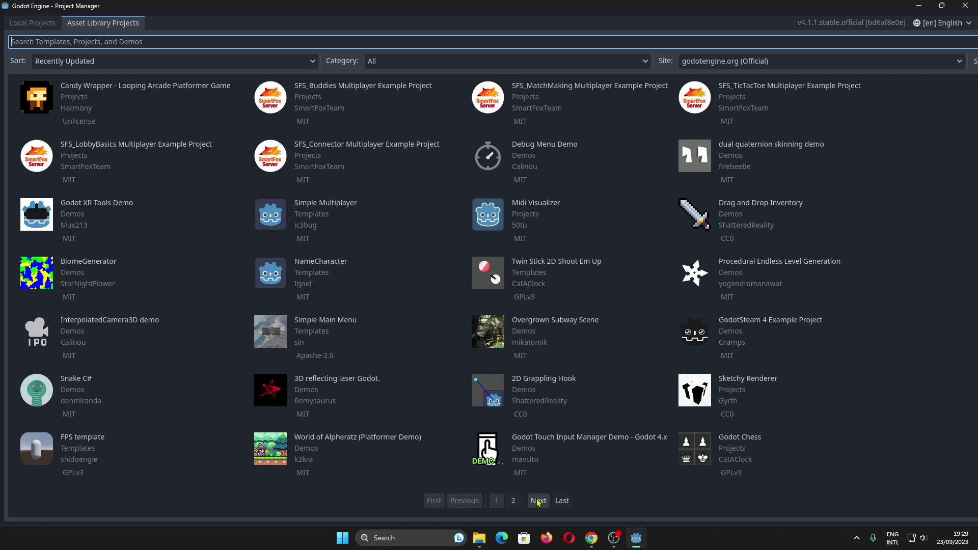
pyautogui.click(537, 501)
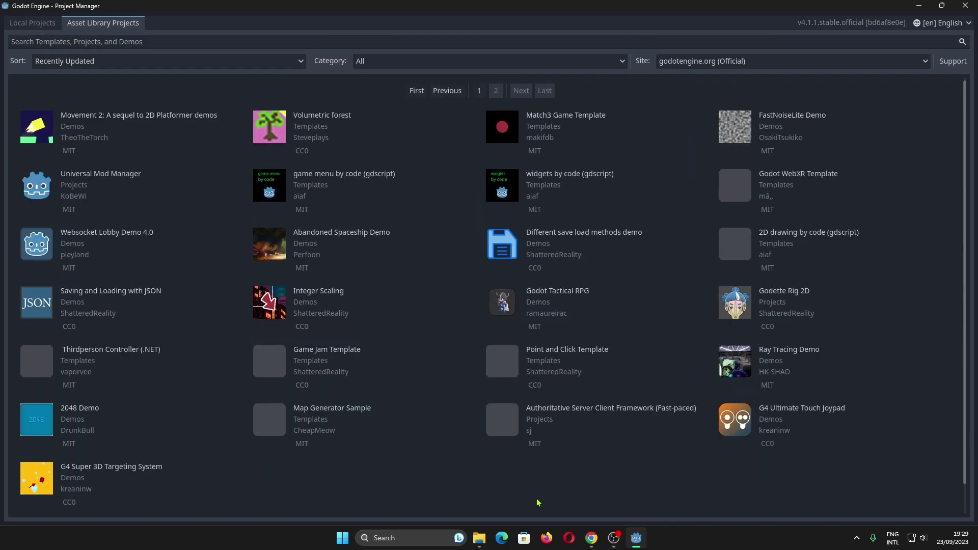
pyautogui.scroll(-1, 528, 481)
pyautogui.scroll(1, 528, 479)
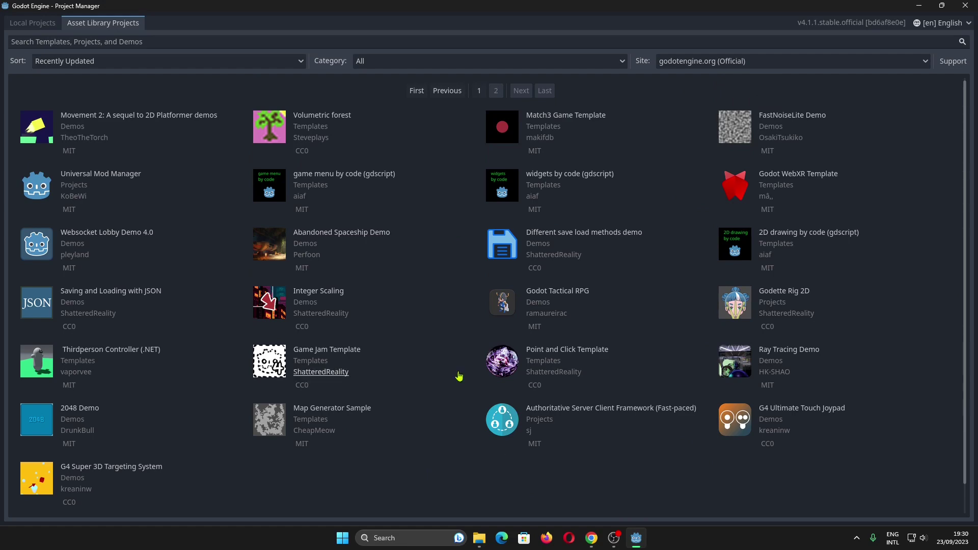
pyautogui.click(366, 233)
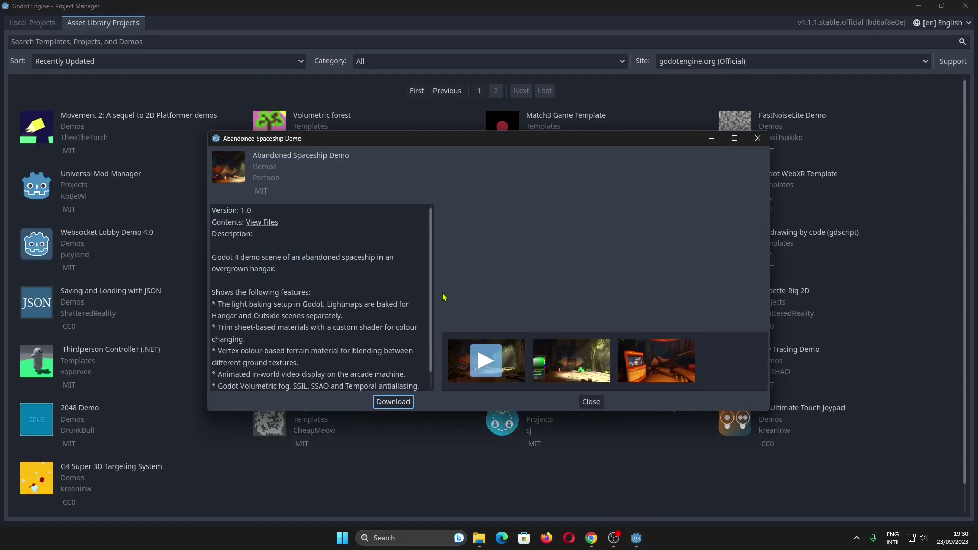
# Download the Abandoned Spaceship Demo, Install & Edit it, accepting the 4.1 upgrade
pyautogui.click(393, 401)
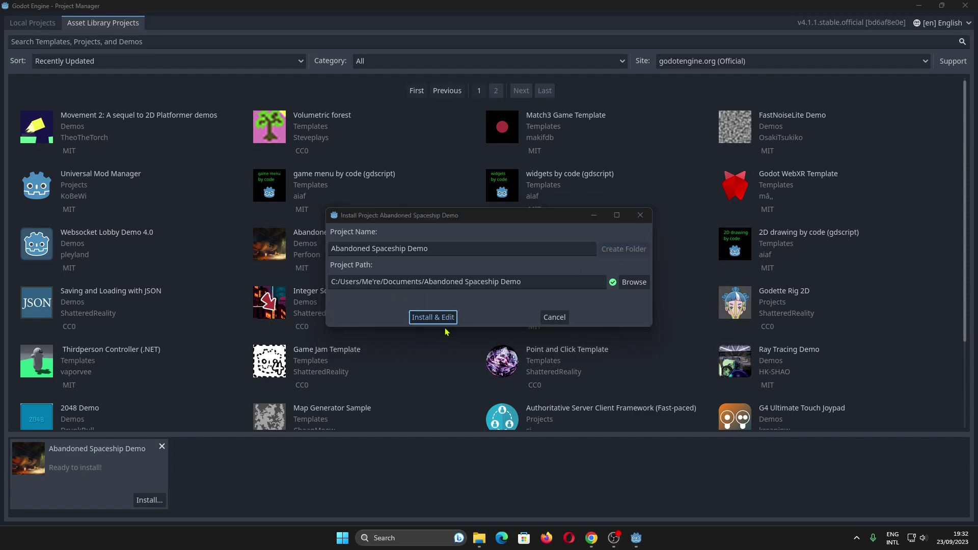
pyautogui.click(440, 317)
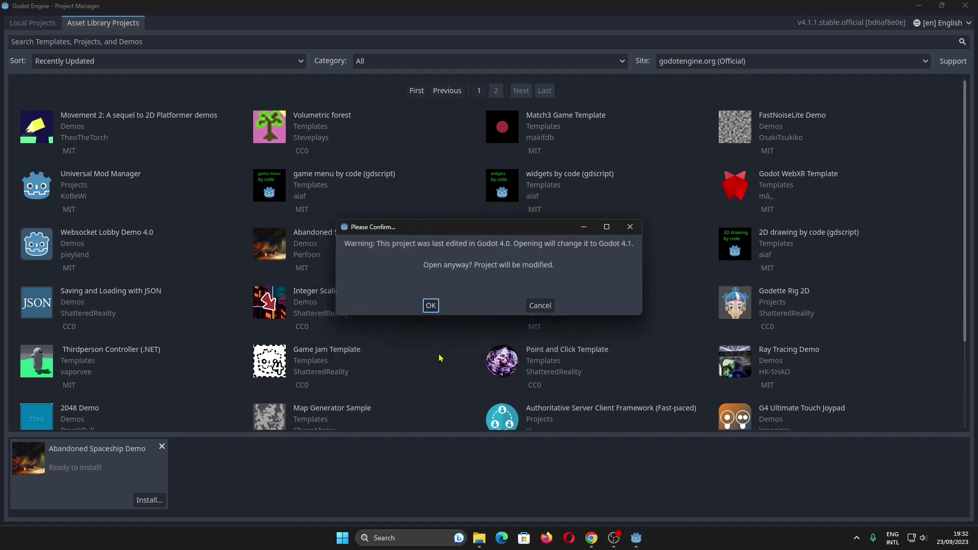
pyautogui.click(431, 306)
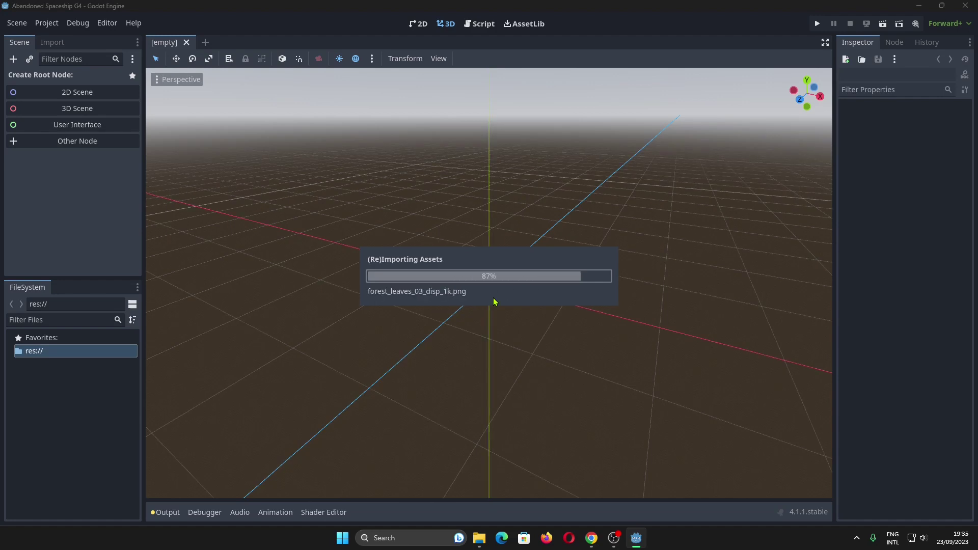
# Play the demo with F5, turn on Show FPS in the pause menu, then close it
pyautogui.press('F5')
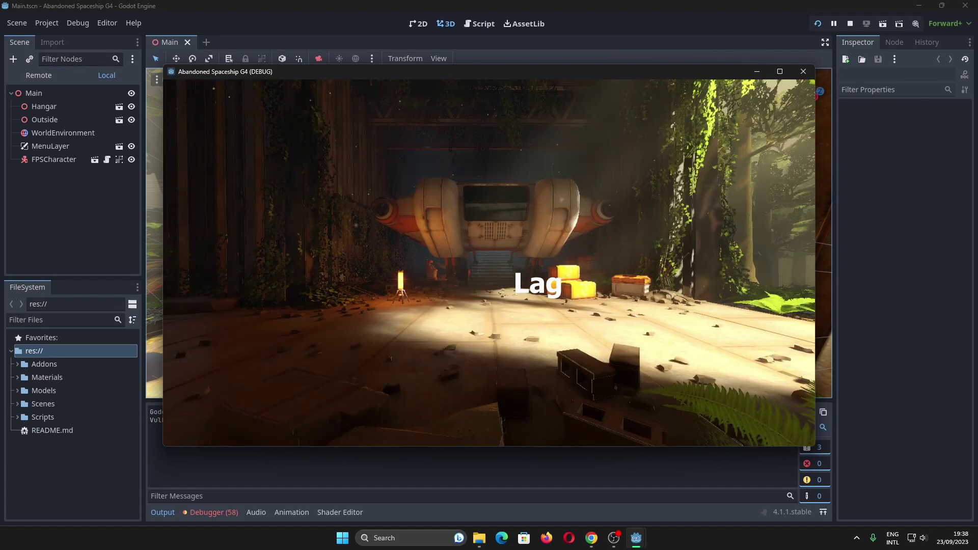
pyautogui.press('Escape')
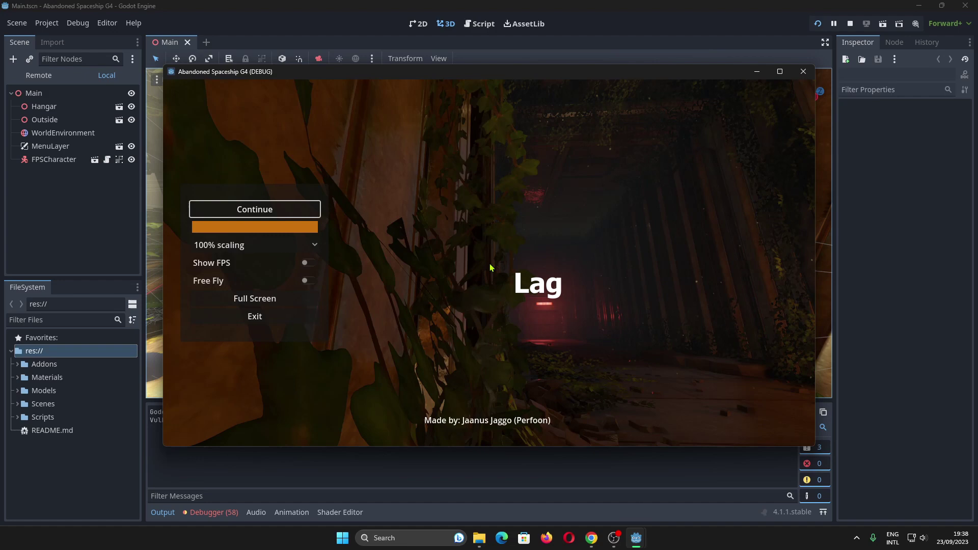
pyautogui.click(308, 263)
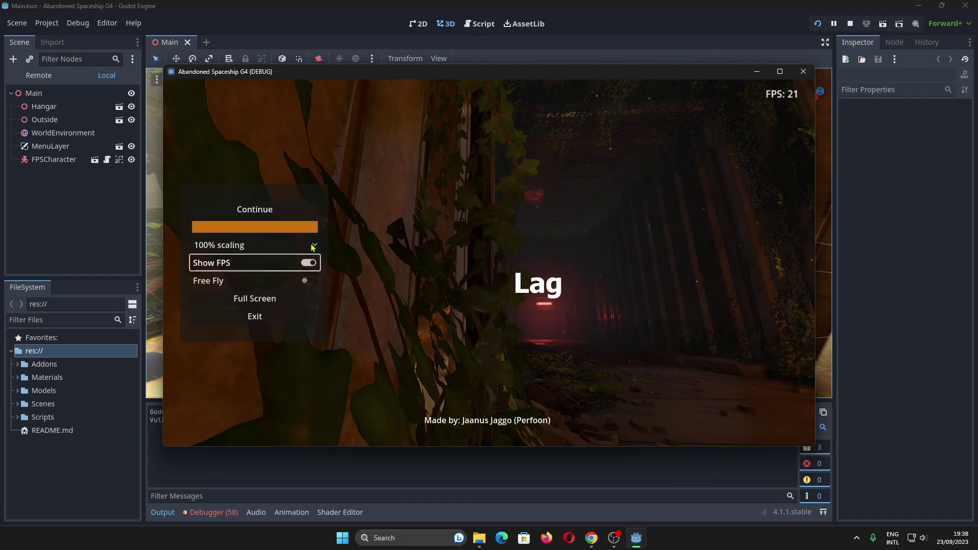
pyautogui.press('Escape')
pyautogui.press('Escape')
pyautogui.click(366, 317)
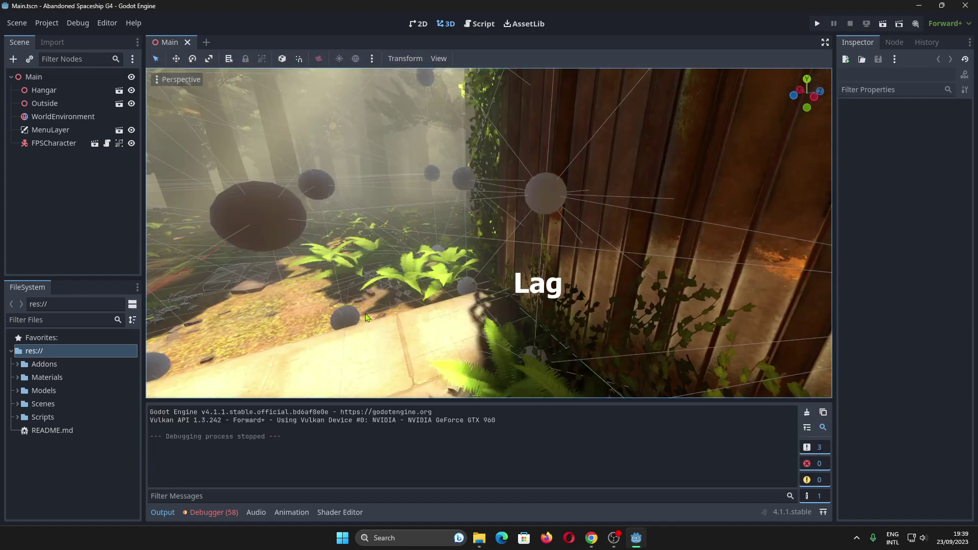
# Orbit the viewport down the corridor, run the game again and stop it
pyautogui.moveTo(367, 317); pyautogui.dragTo(388, 214, button='middle')
pyautogui.moveTo(388, 214); pyautogui.dragTo(360, 200, button='right')
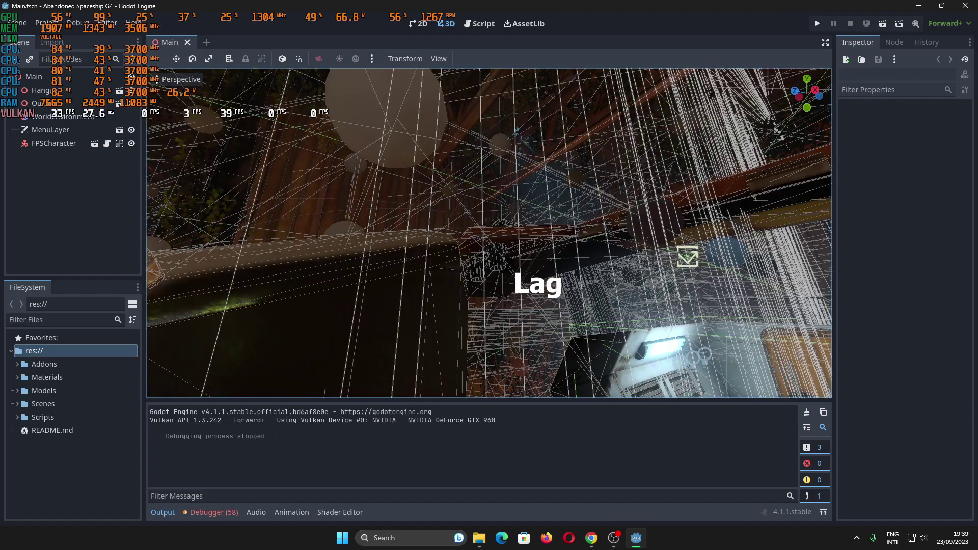
pyautogui.press('F5')
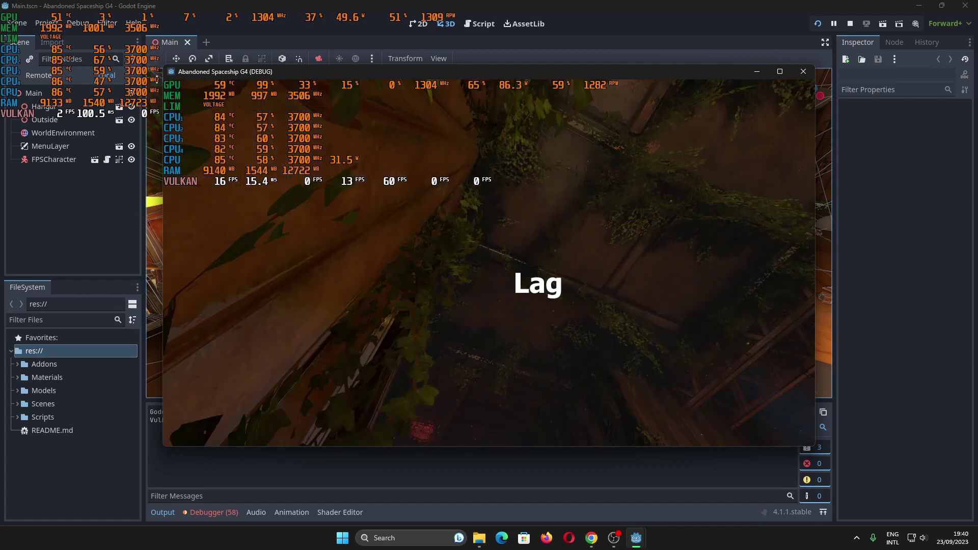
pyautogui.press('Escape')
pyautogui.hotkey('alt', 'Tab')
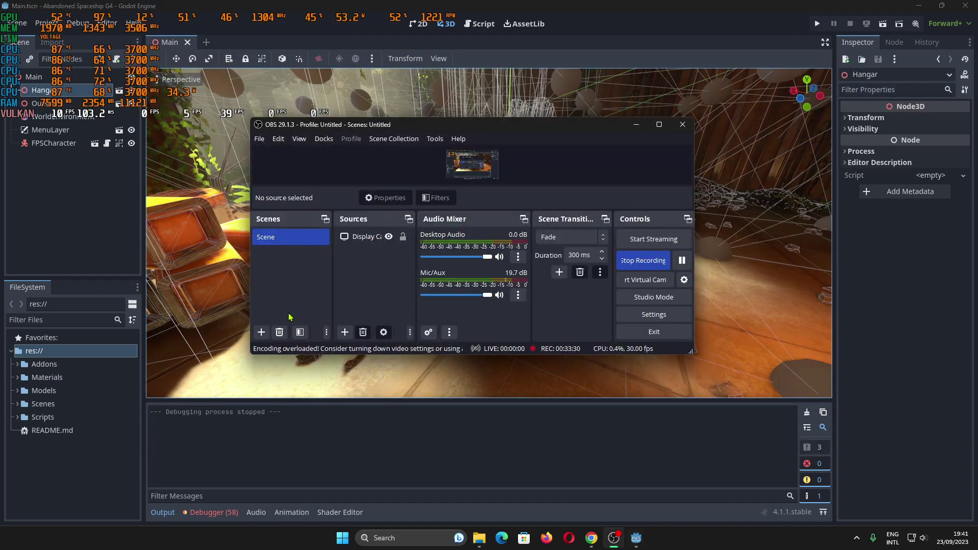